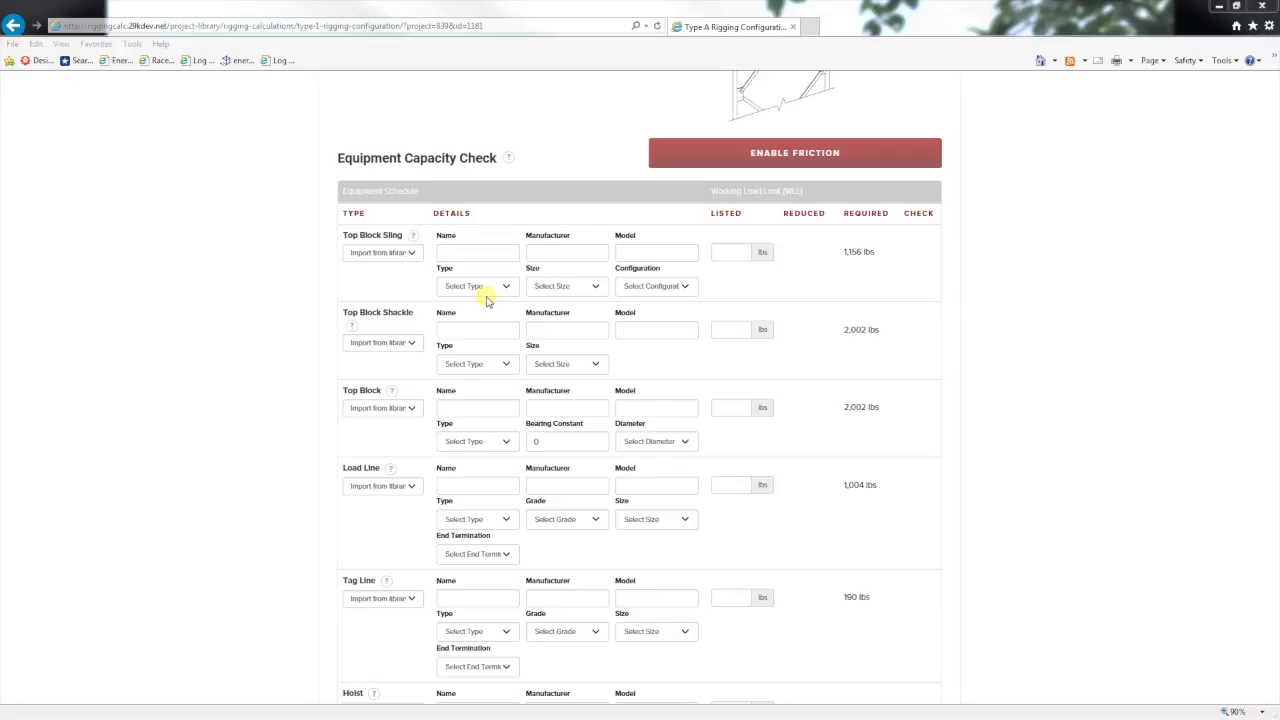
Fill the top block sling (6' Endless Round Sling Choker), shackle, block, load rope and tag rope from the library.
{"action": "left_click", "coordinate": [418, 255]}
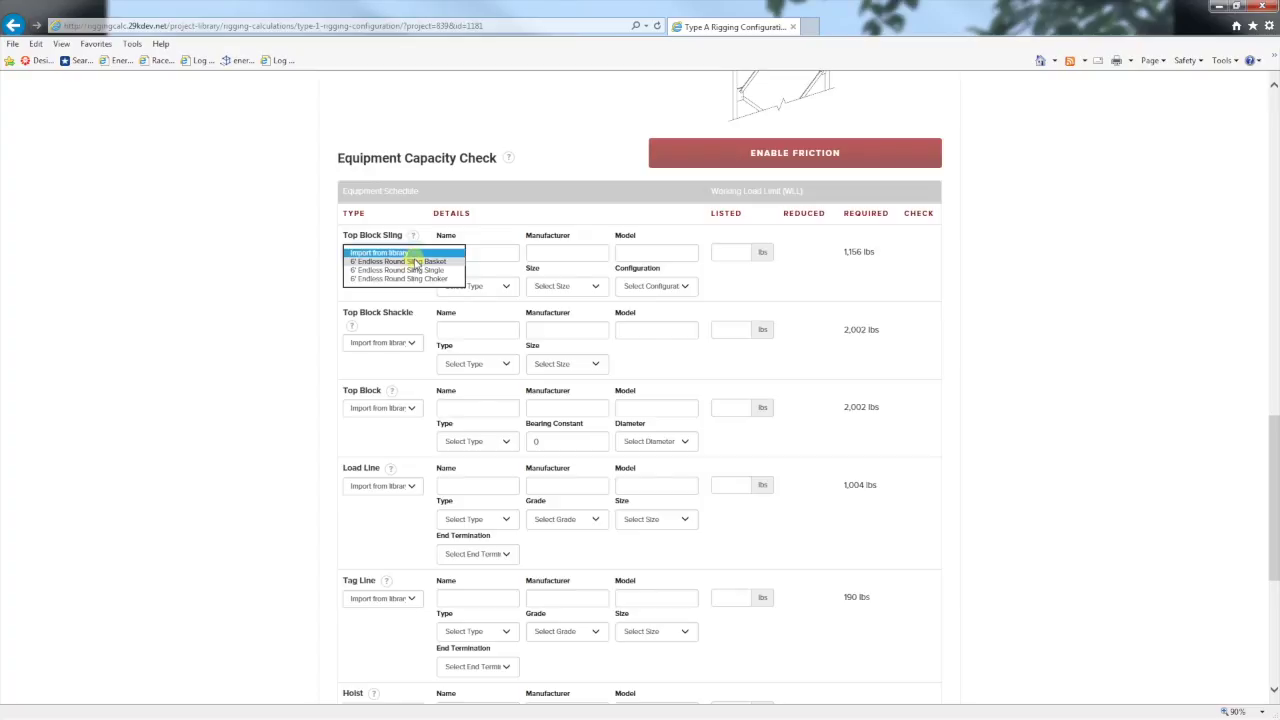
{"action": "left_click", "coordinate": [417, 278]}
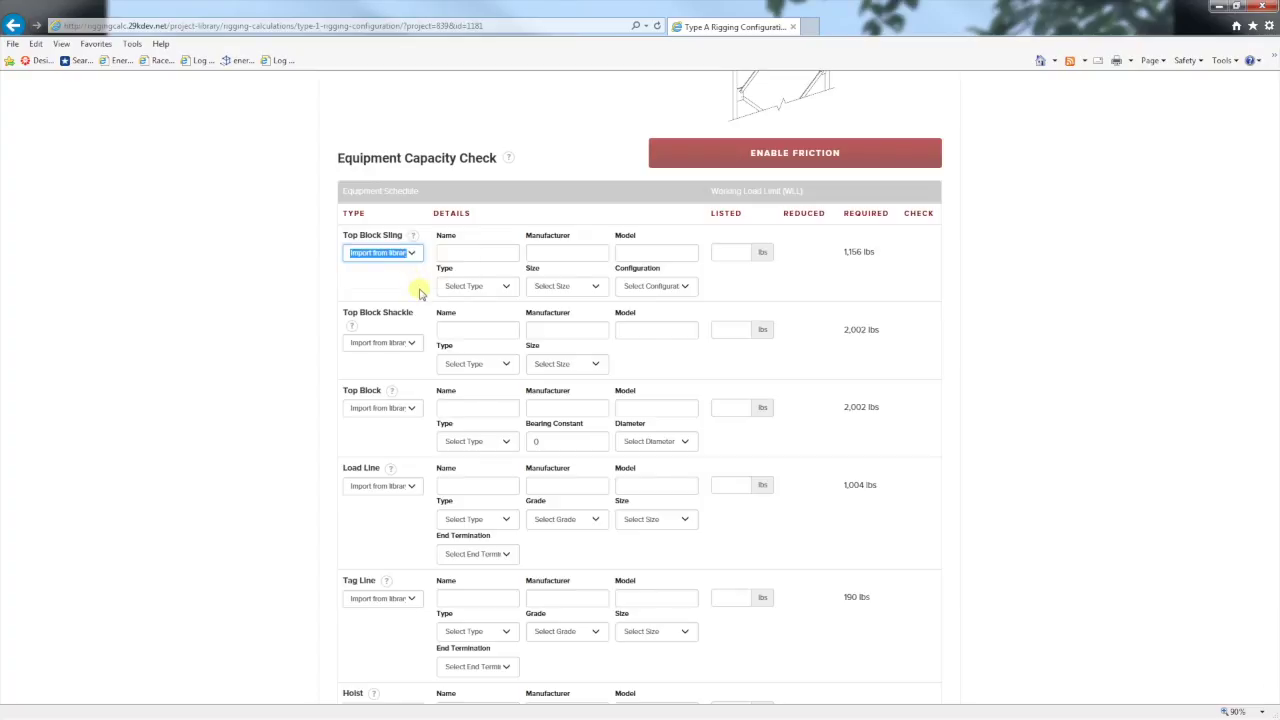
{"action": "left_click", "coordinate": [420, 342]}
{"action": "left_click", "coordinate": [410, 352]}
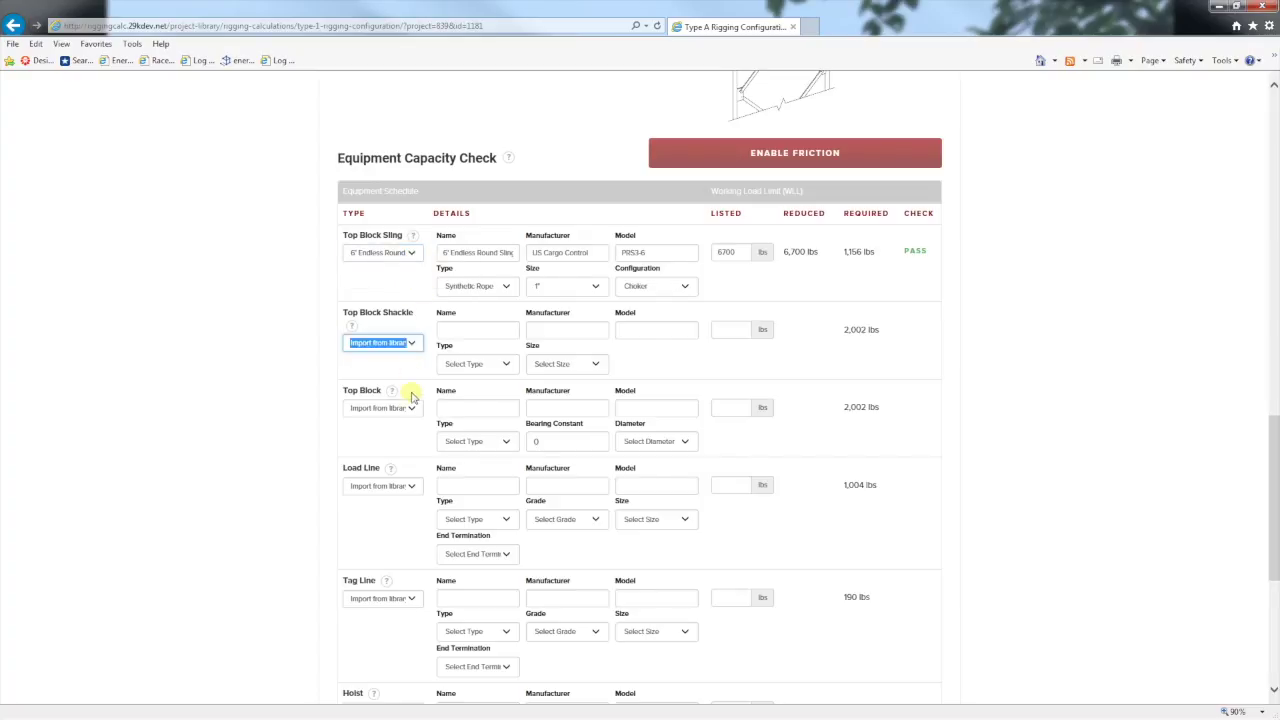
{"action": "left_click", "coordinate": [412, 418]}
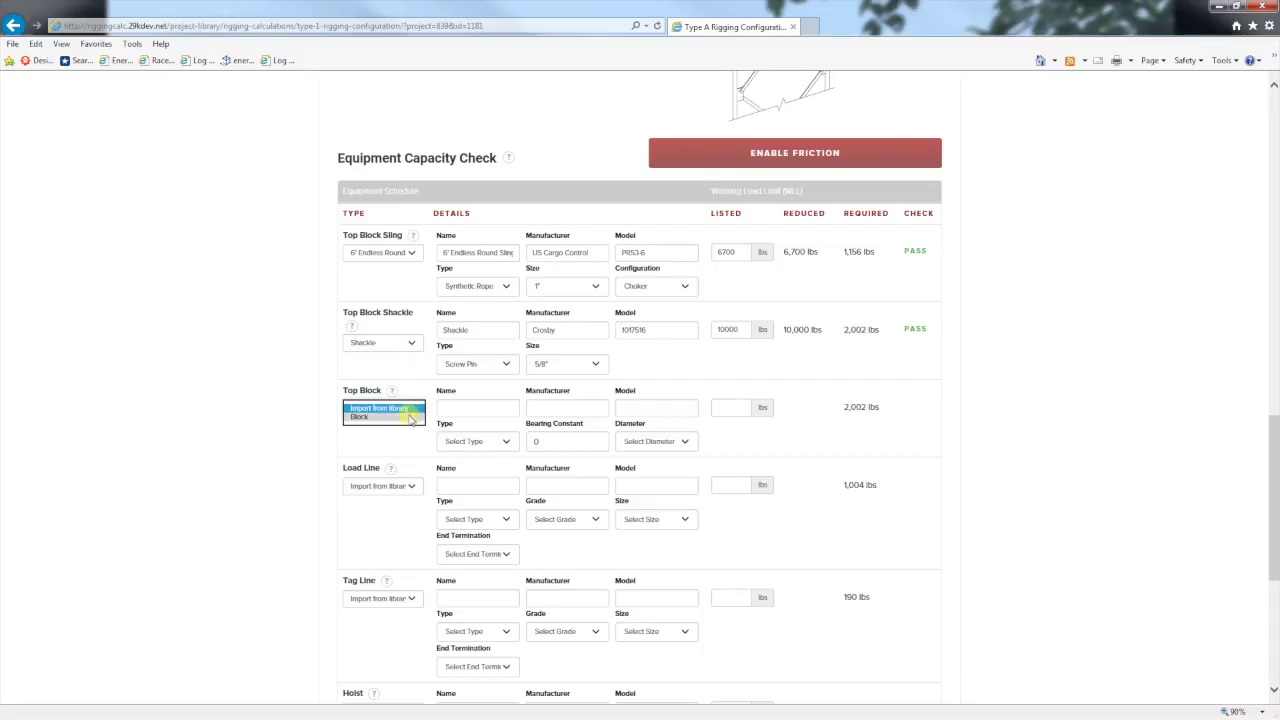
{"action": "left_click", "coordinate": [408, 420]}
{"action": "left_click", "coordinate": [406, 488]}
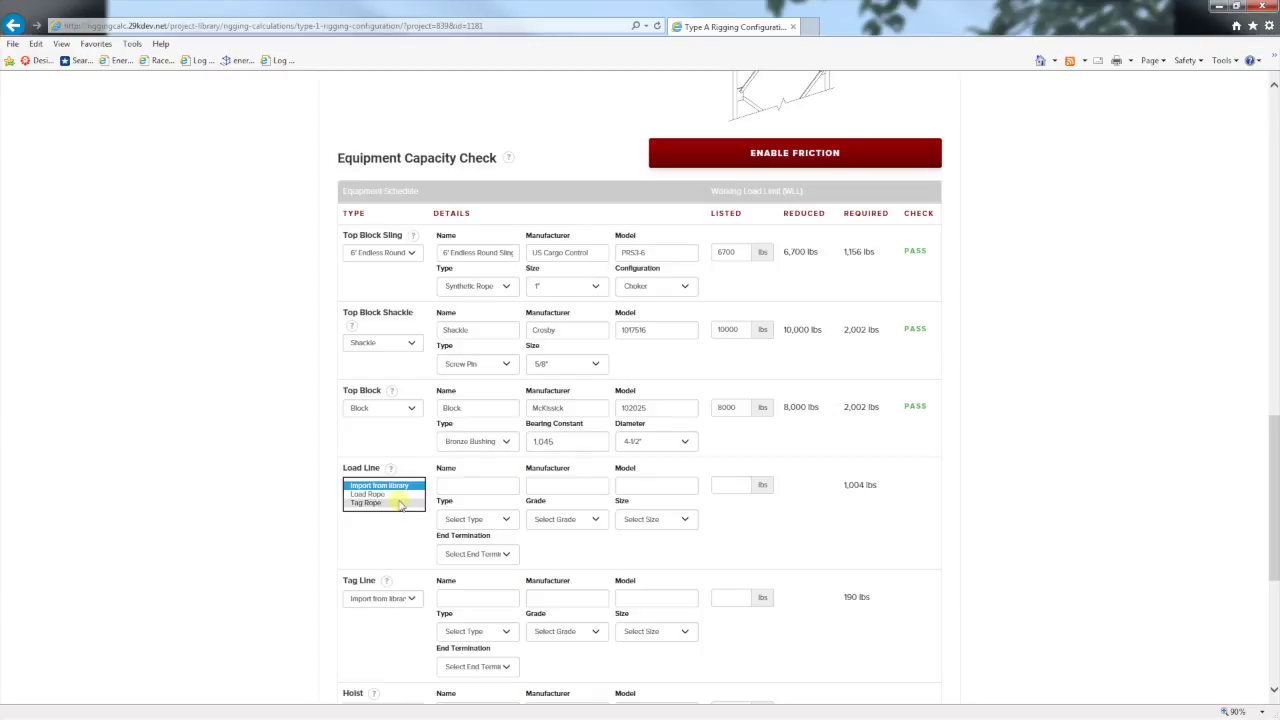
{"action": "left_click", "coordinate": [401, 496]}
{"action": "left_click", "coordinate": [413, 598]}
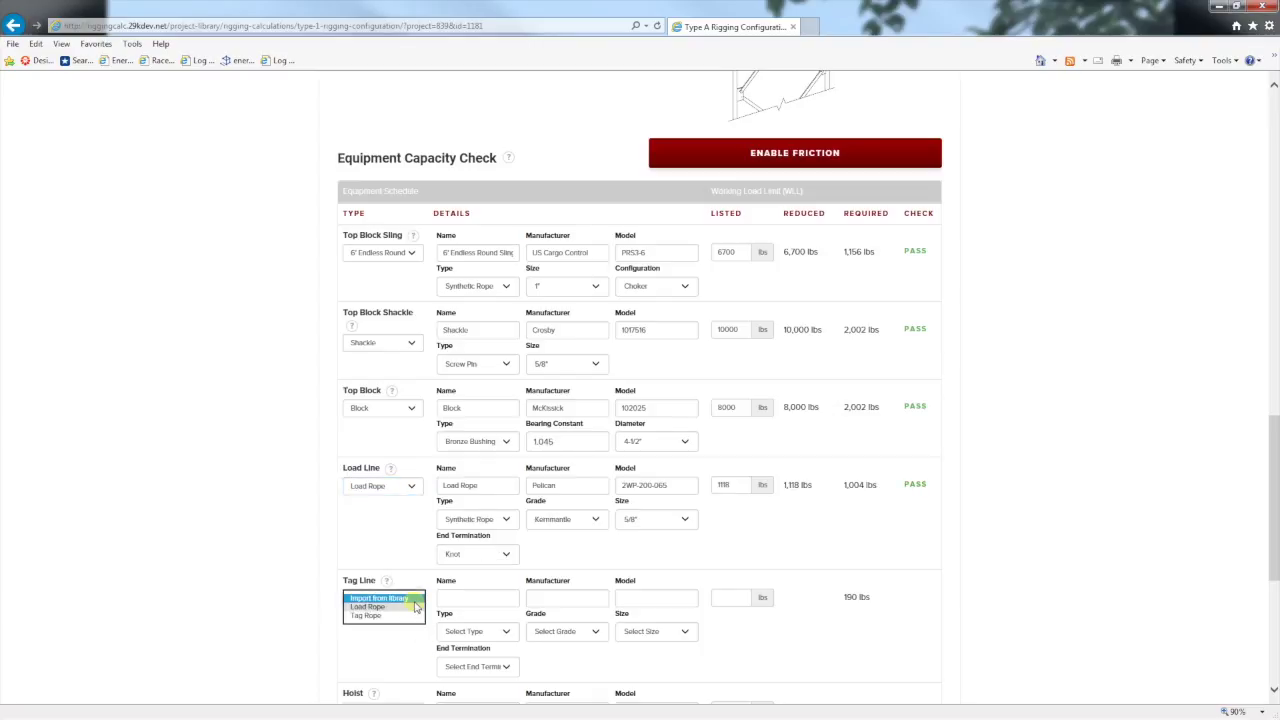
{"action": "left_click", "coordinate": [408, 614]}
Choose the Hoist, a Hitch attachment and the Crew 3/4Ton Truck anchorage from the library.
{"action": "scroll", "coordinate": [402, 614], "scroll_direction": "down", "scroll_amount": 3}
{"action": "left_click", "coordinate": [410, 425]}
{"action": "left_click", "coordinate": [395, 442]}
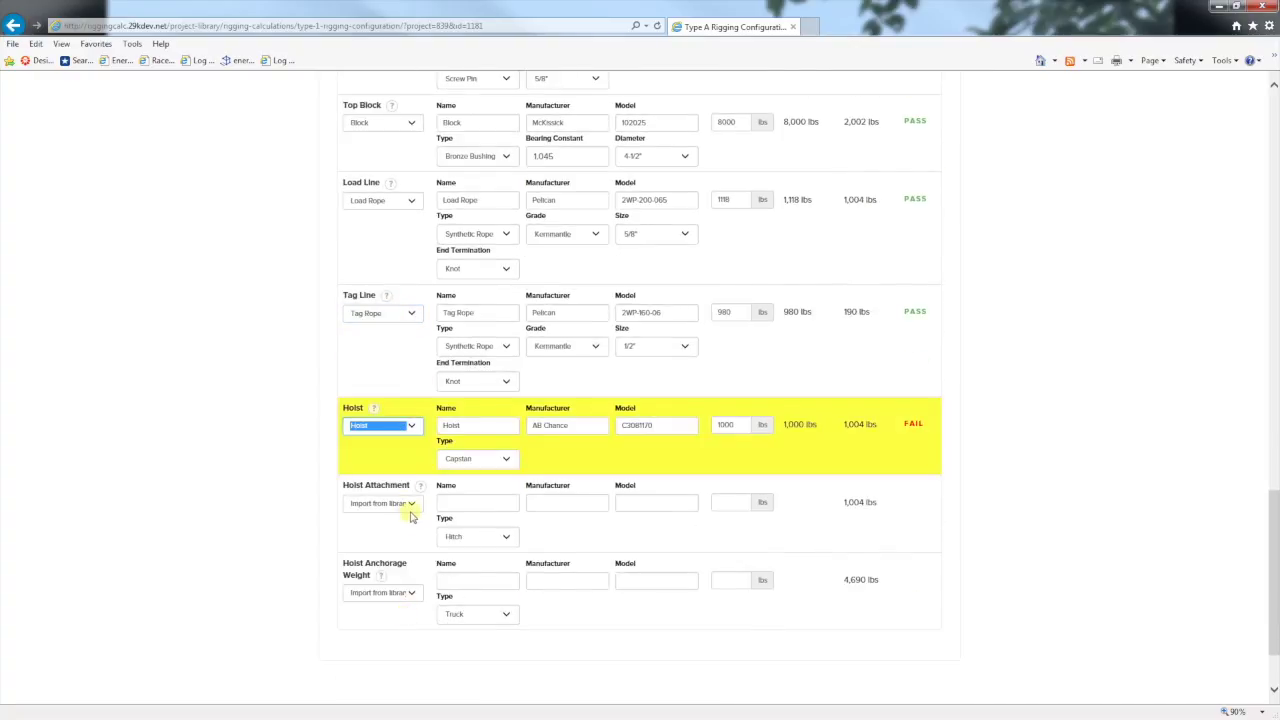
{"action": "left_click", "coordinate": [406, 512]}
{"action": "left_click", "coordinate": [405, 513]}
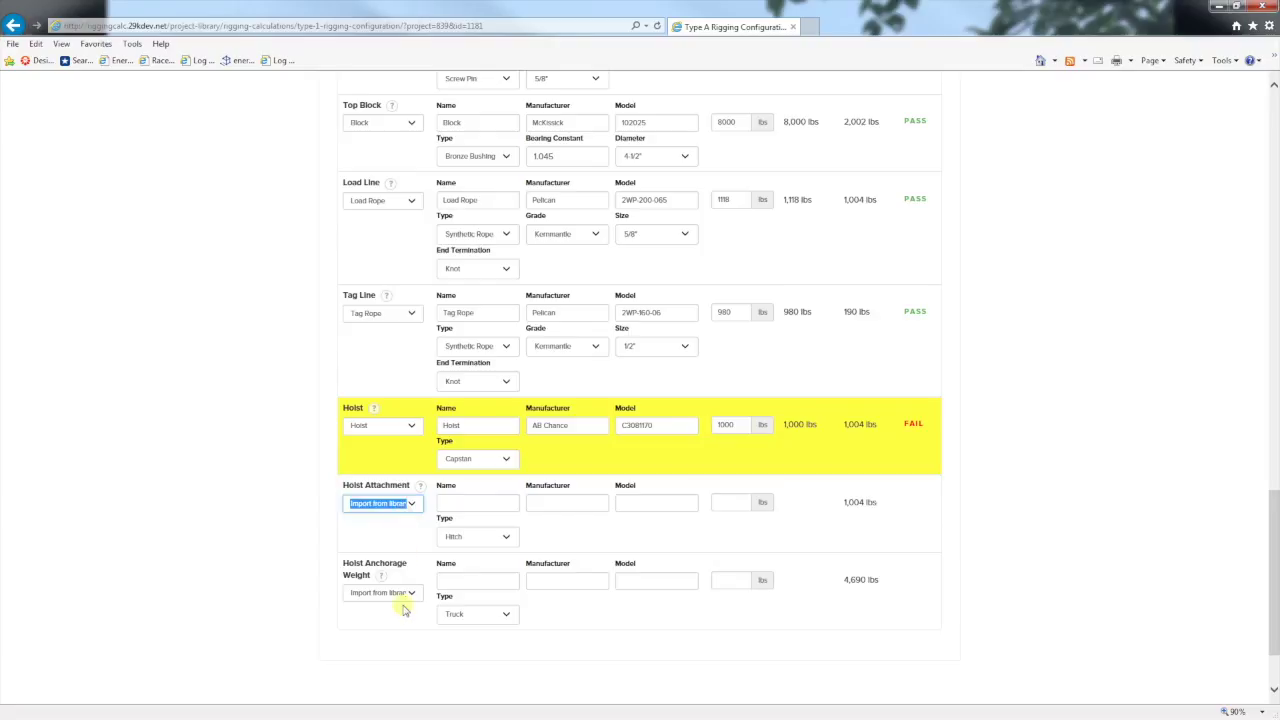
{"action": "left_click", "coordinate": [410, 598]}
{"action": "left_click", "coordinate": [412, 601]}
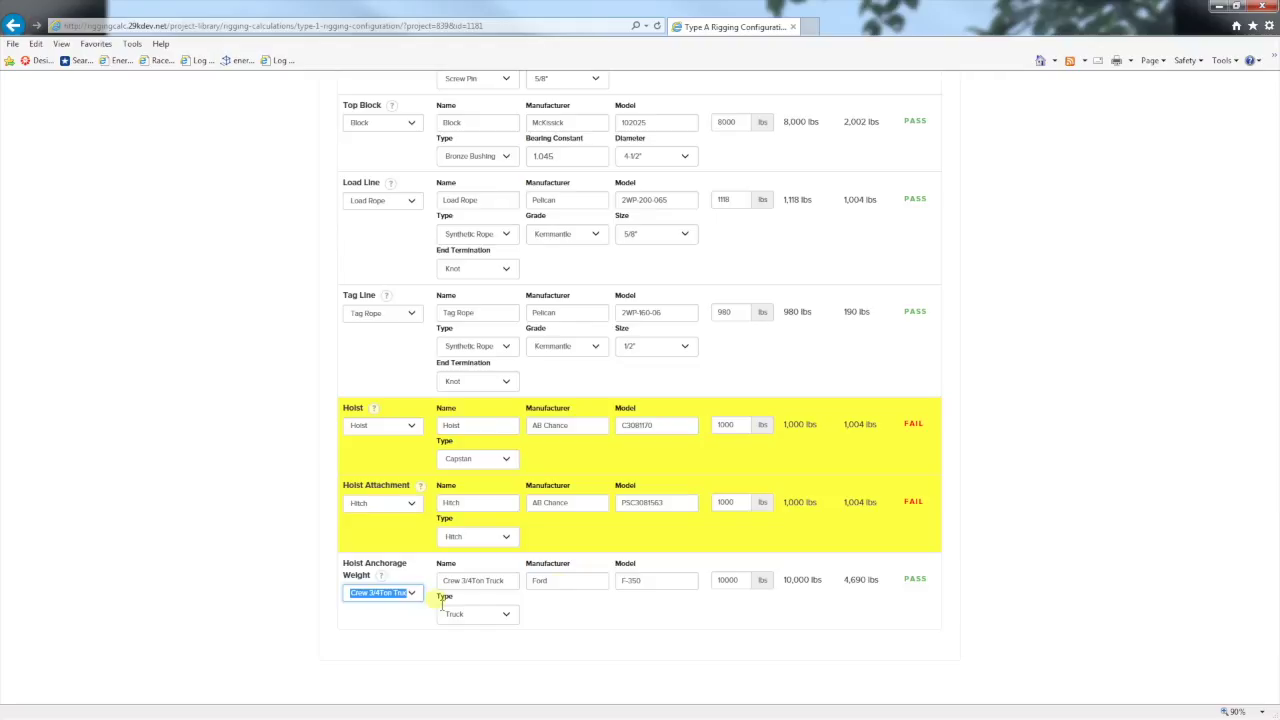
{"action": "scroll", "coordinate": [900, 312], "scroll_direction": "up", "scroll_amount": 1}
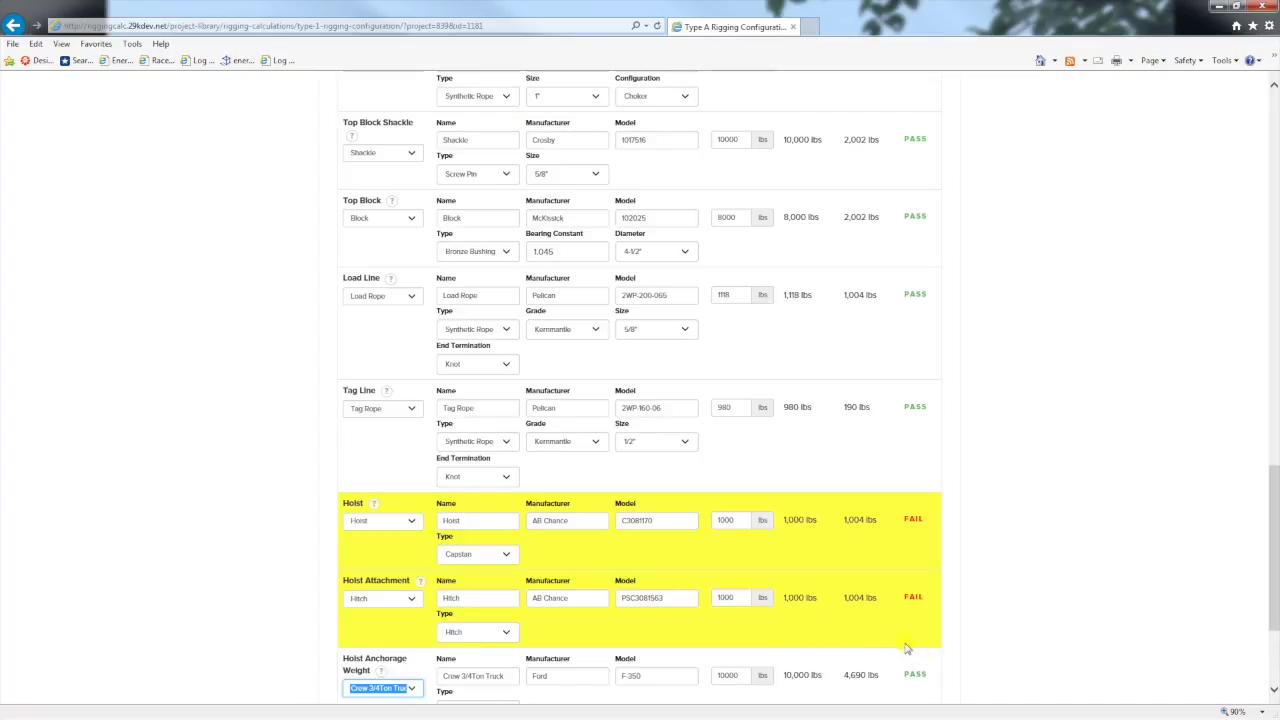
{"action": "scroll", "coordinate": [812, 253], "scroll_direction": "up", "scroll_amount": 1}
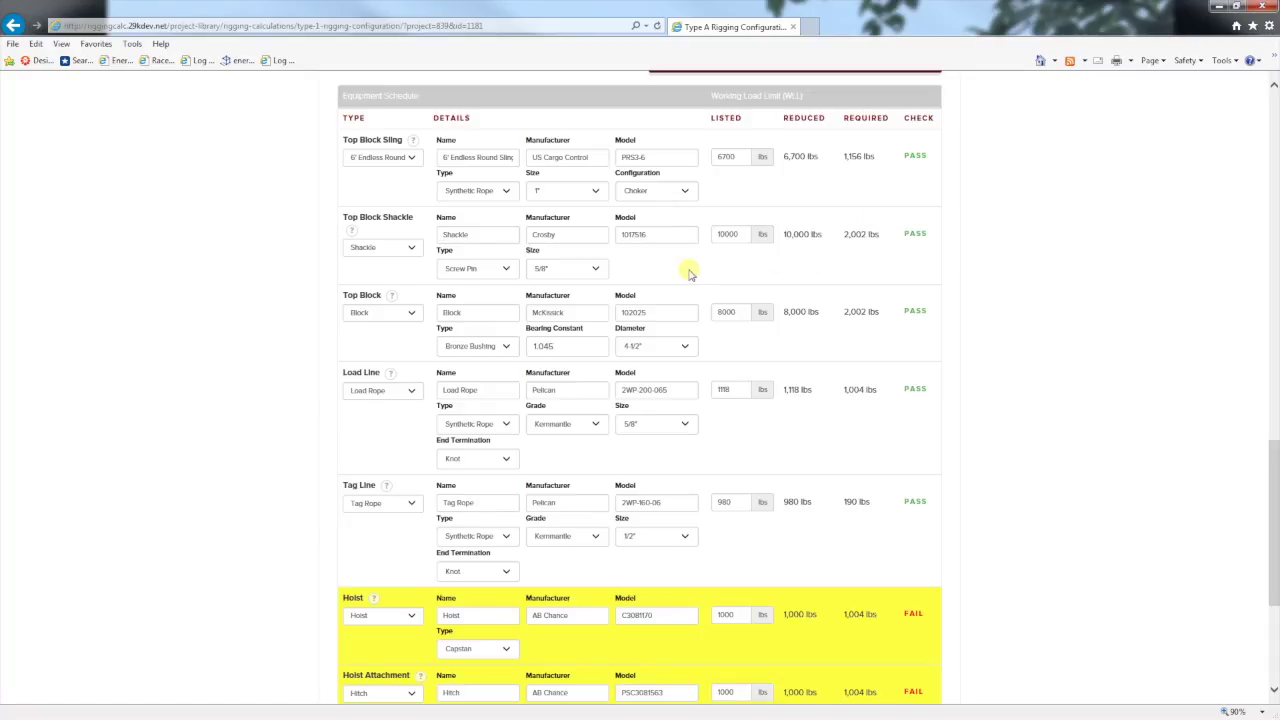
{"action": "scroll", "coordinate": [689, 272], "scroll_direction": "down", "scroll_amount": 2}
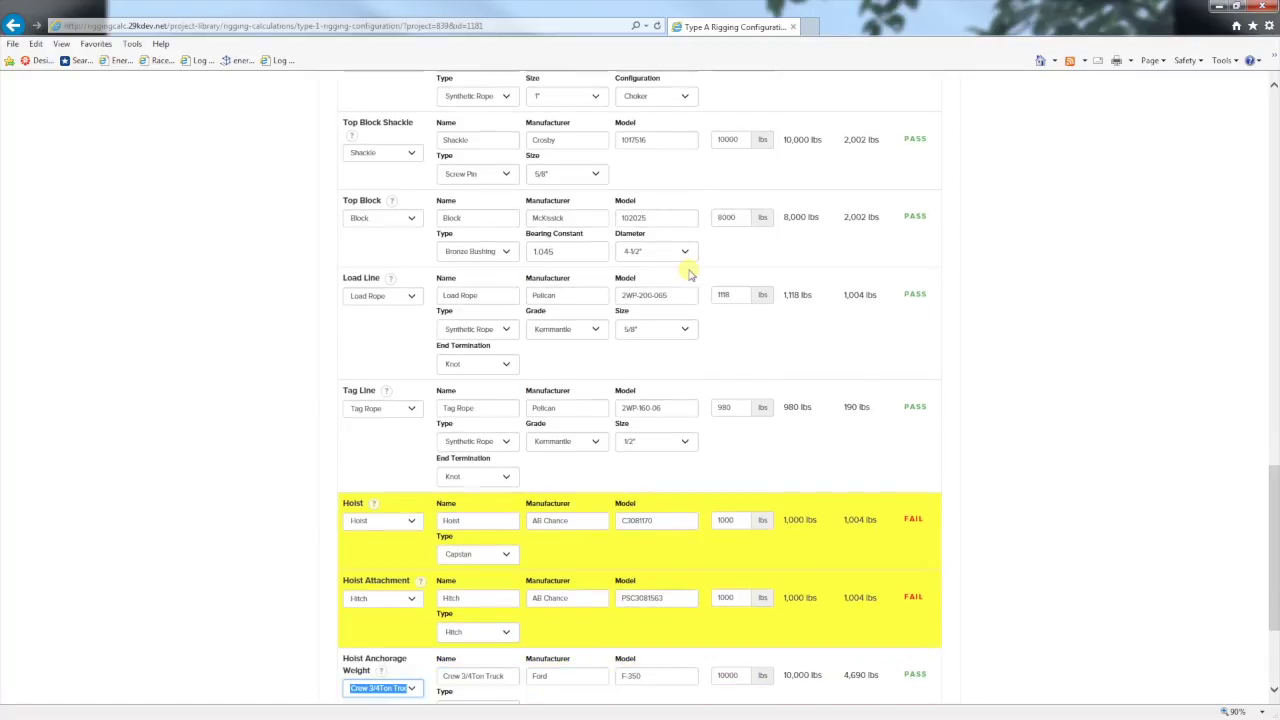
{"action": "scroll", "coordinate": [689, 272], "scroll_direction": "down", "scroll_amount": 4}
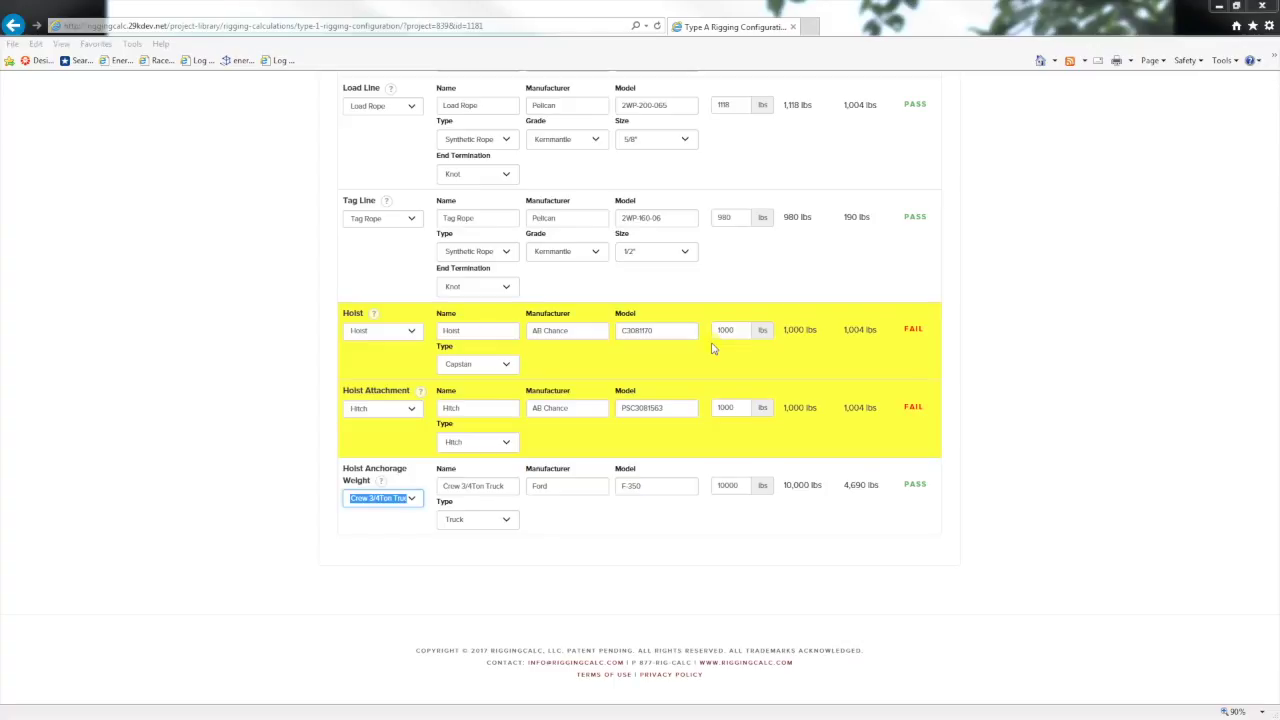
Turn on ENABLE FRICTION under Equipment Capacity Check and review the raised required loads.
{"action": "left_click", "coordinate": [1051, 353]}
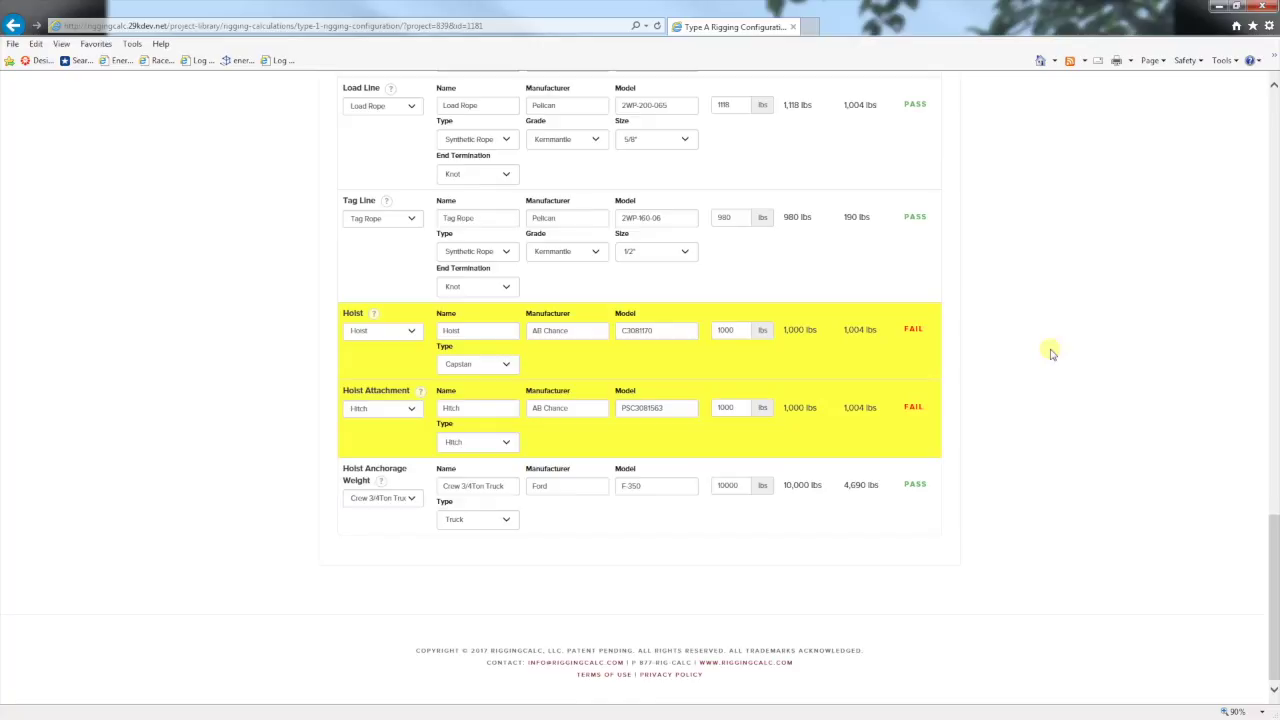
{"action": "scroll", "coordinate": [1051, 353], "scroll_direction": "up", "scroll_amount": 4}
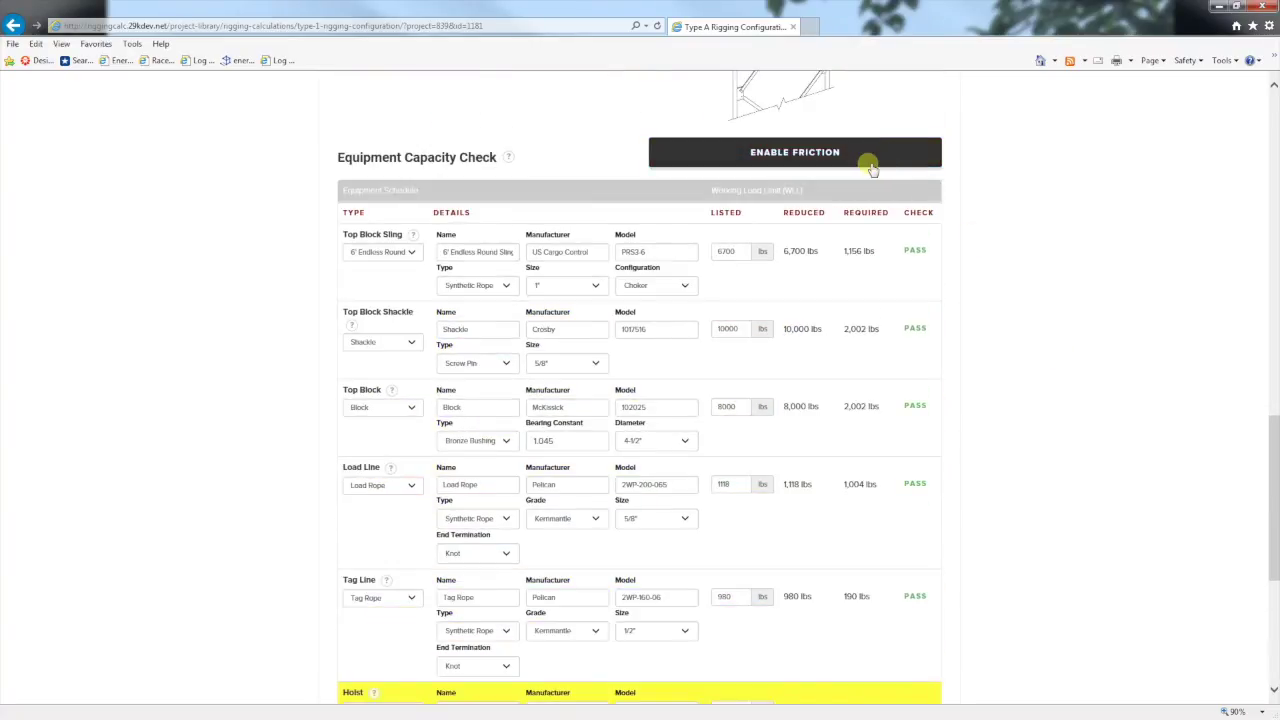
{"action": "left_click", "coordinate": [871, 165]}
{"action": "scroll", "coordinate": [960, 620], "scroll_direction": "down", "scroll_amount": 3}
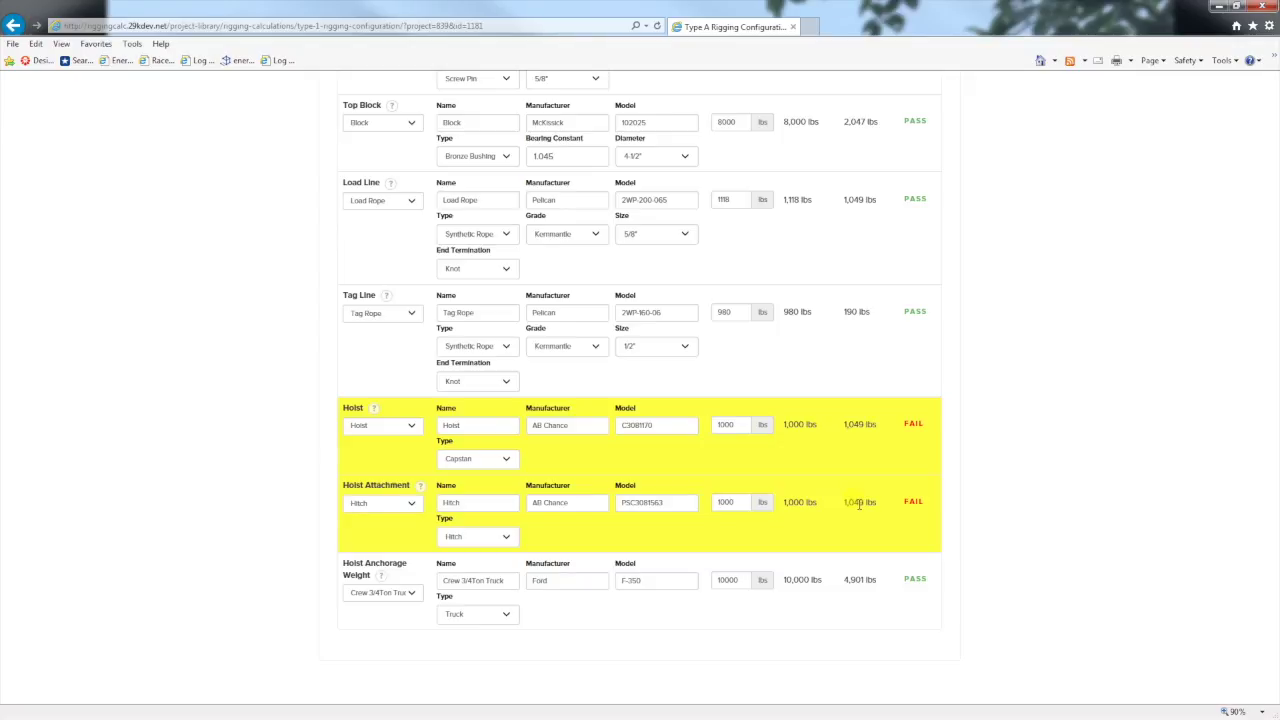
{"action": "scroll", "coordinate": [855, 500], "scroll_direction": "up", "scroll_amount": 20}
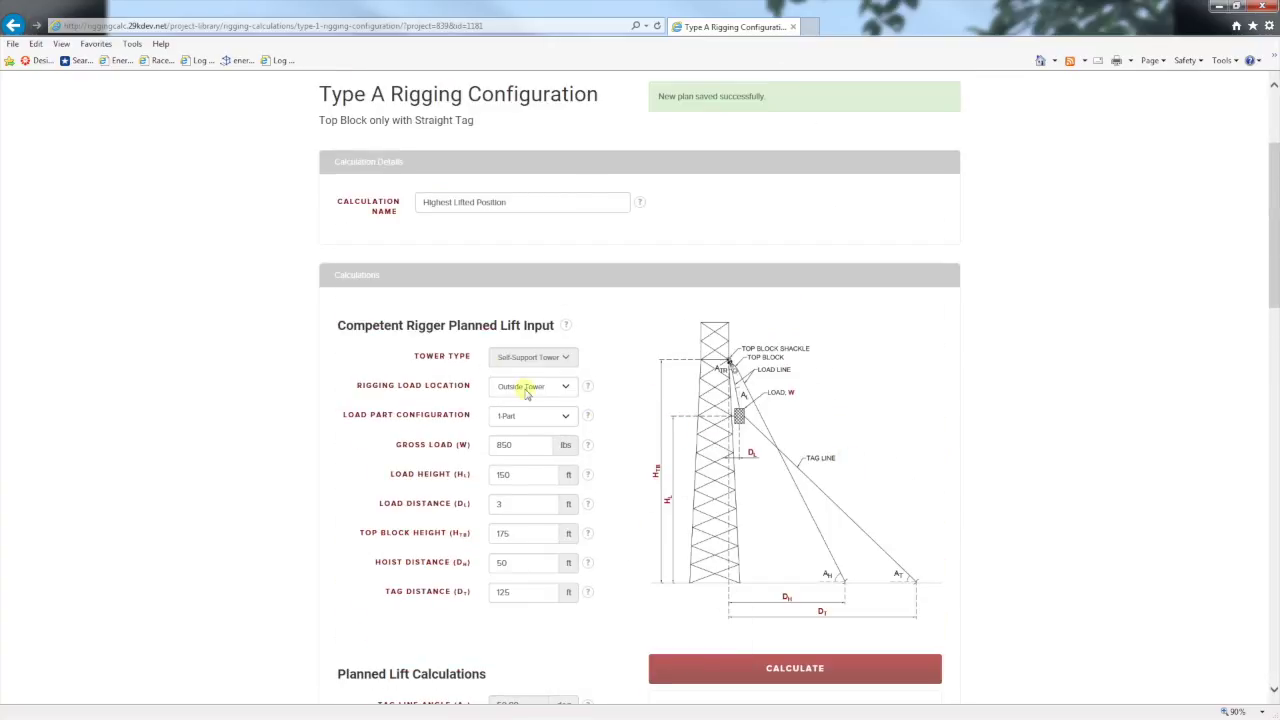
Set Load Part Configuration to 2-Part and recalculate the plan.
{"action": "left_click", "coordinate": [563, 418]}
{"action": "left_click", "coordinate": [535, 424]}
{"action": "scroll", "coordinate": [1006, 466], "scroll_direction": "down", "scroll_amount": 4}
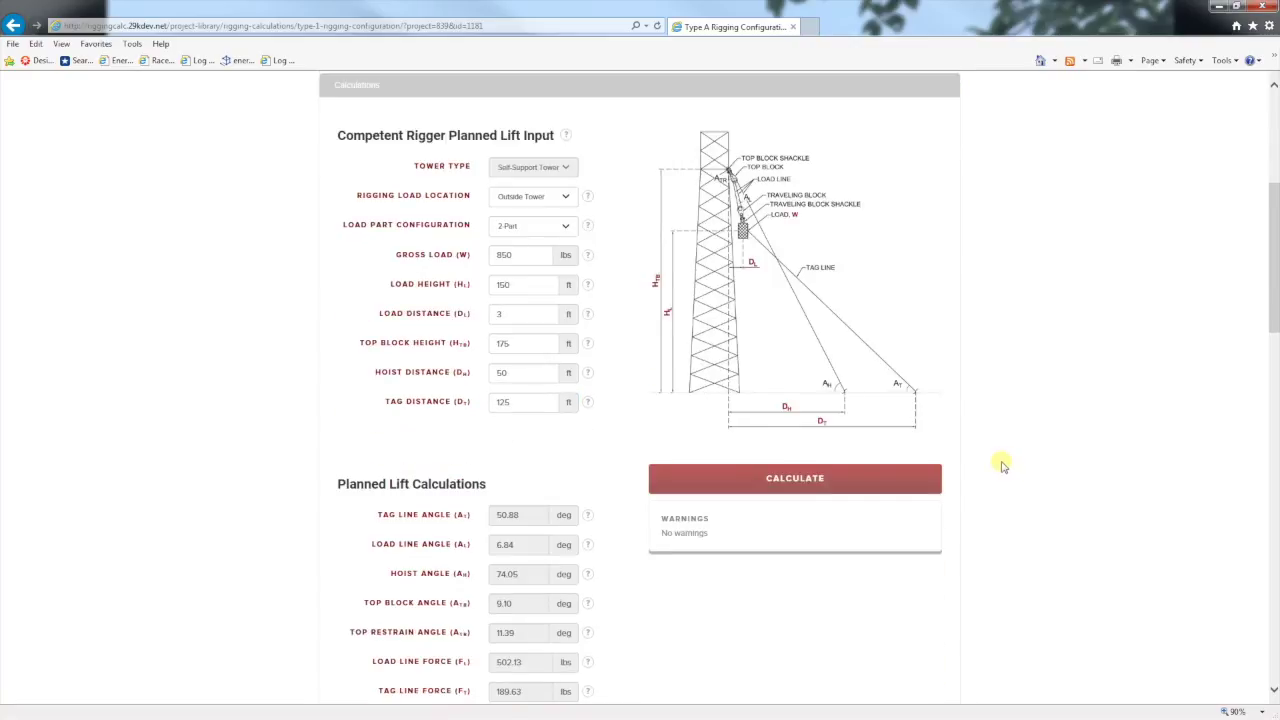
{"action": "left_click", "coordinate": [813, 480]}
Review the new empty Traveling Block rows and the hoist now passing at 502 lbs.
{"action": "scroll", "coordinate": [1040, 440], "scroll_direction": "down", "scroll_amount": 10}
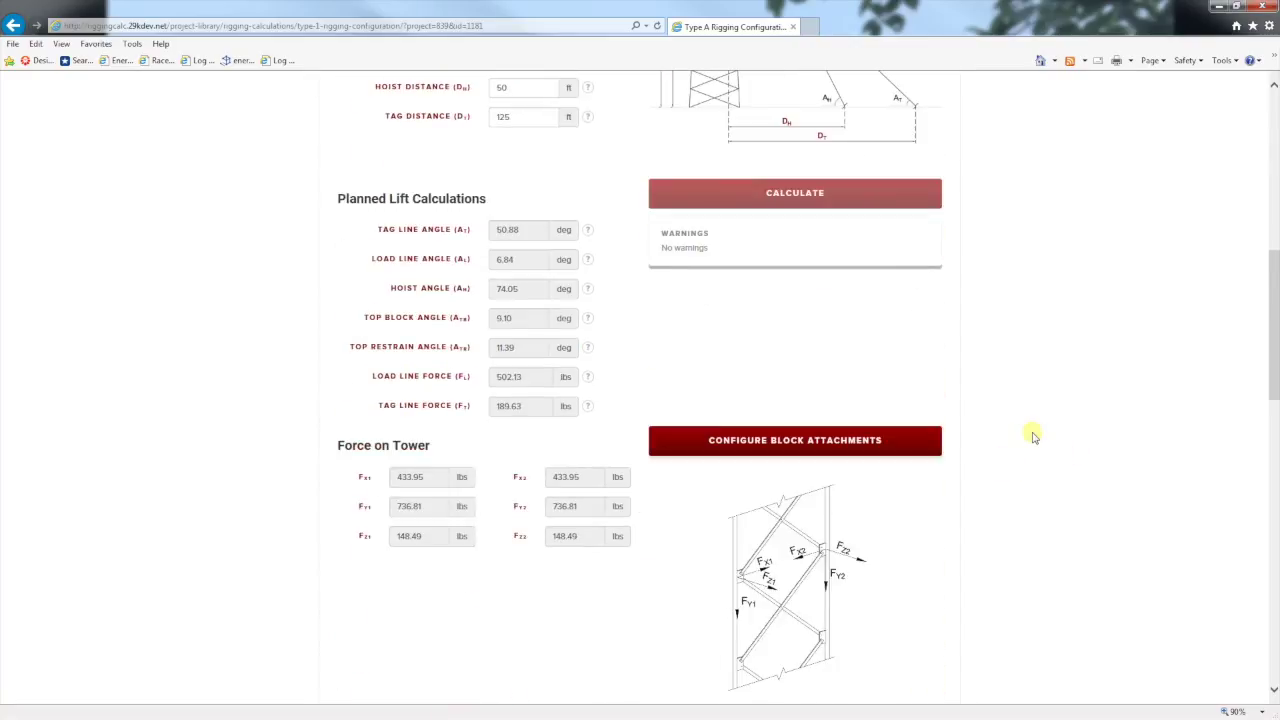
{"action": "scroll", "coordinate": [1020, 435], "scroll_direction": "down", "scroll_amount": 4}
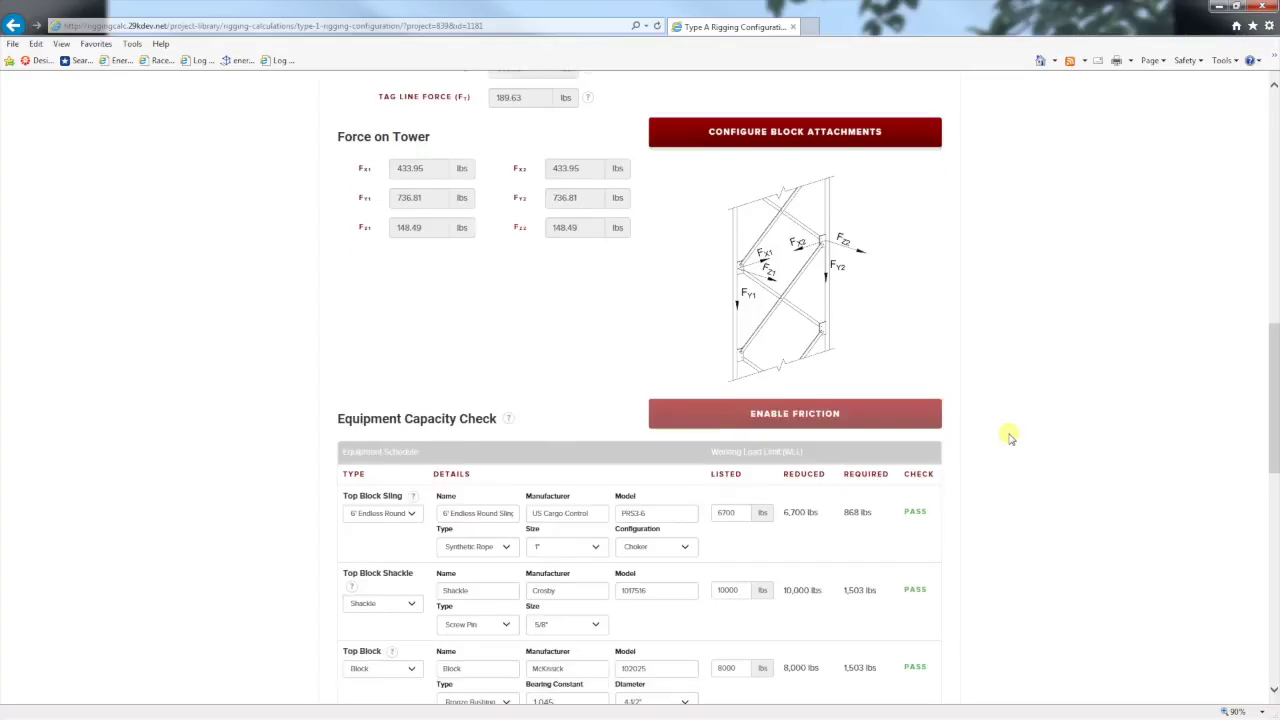
{"action": "scroll", "coordinate": [1000, 367], "scroll_direction": "up", "scroll_amount": 6}
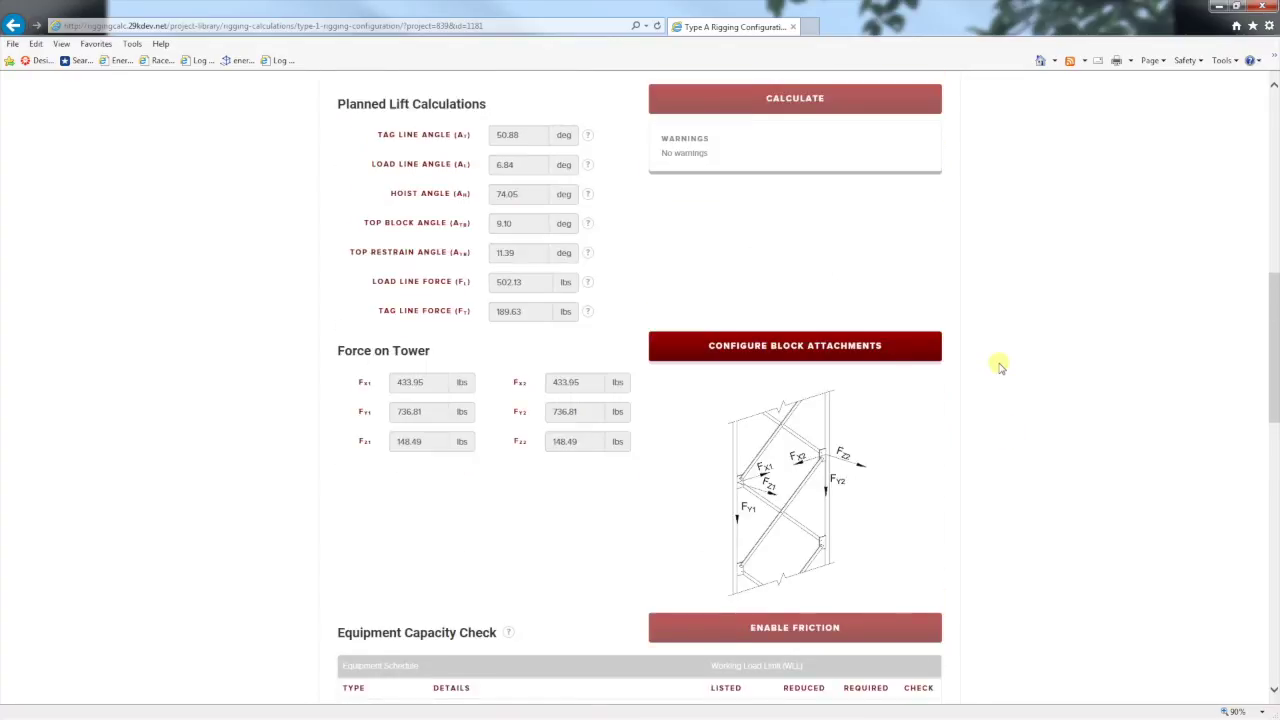
{"action": "scroll", "coordinate": [1000, 367], "scroll_direction": "down", "scroll_amount": 4}
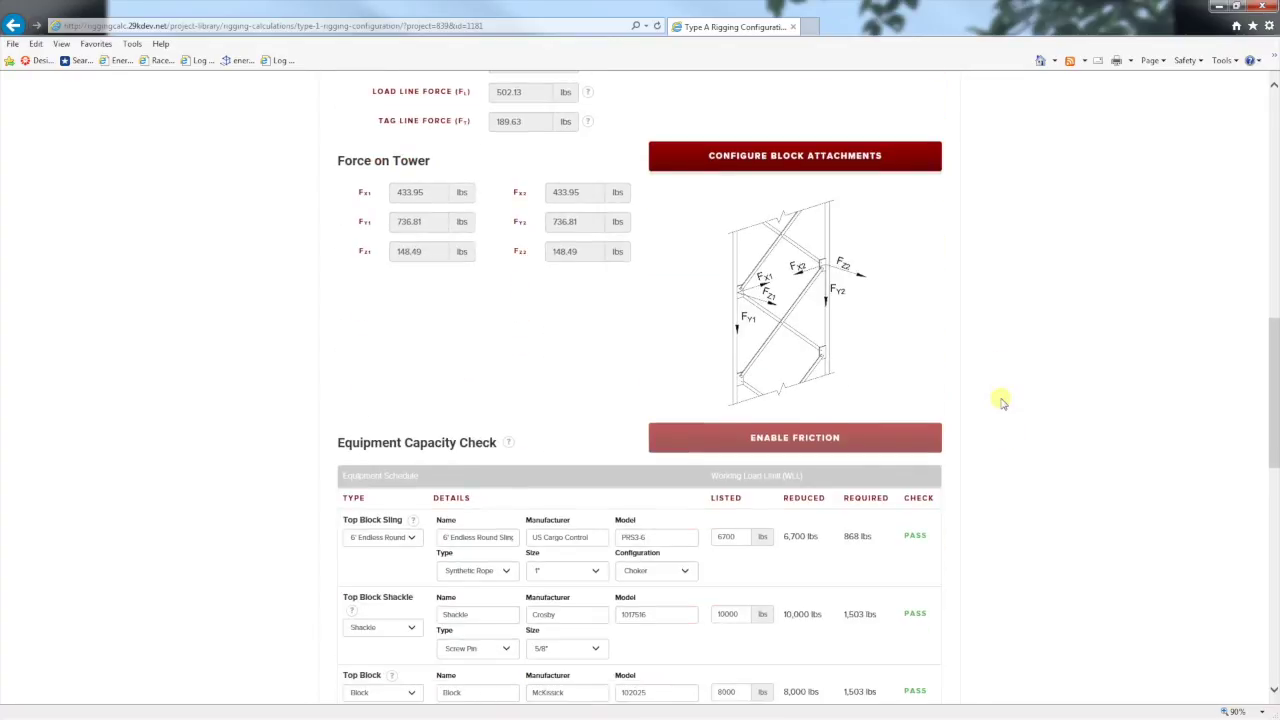
{"action": "scroll", "coordinate": [1003, 402], "scroll_direction": "down", "scroll_amount": 4}
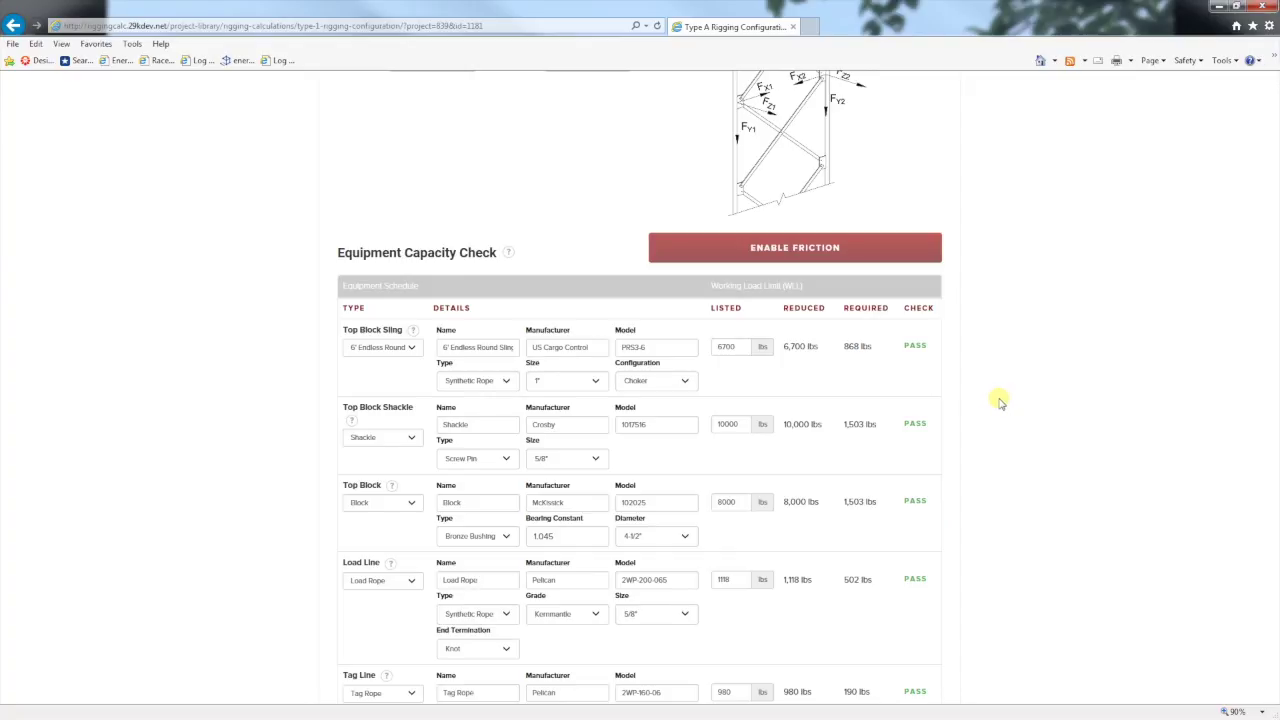
{"action": "scroll", "coordinate": [990, 420], "scroll_direction": "down", "scroll_amount": 4}
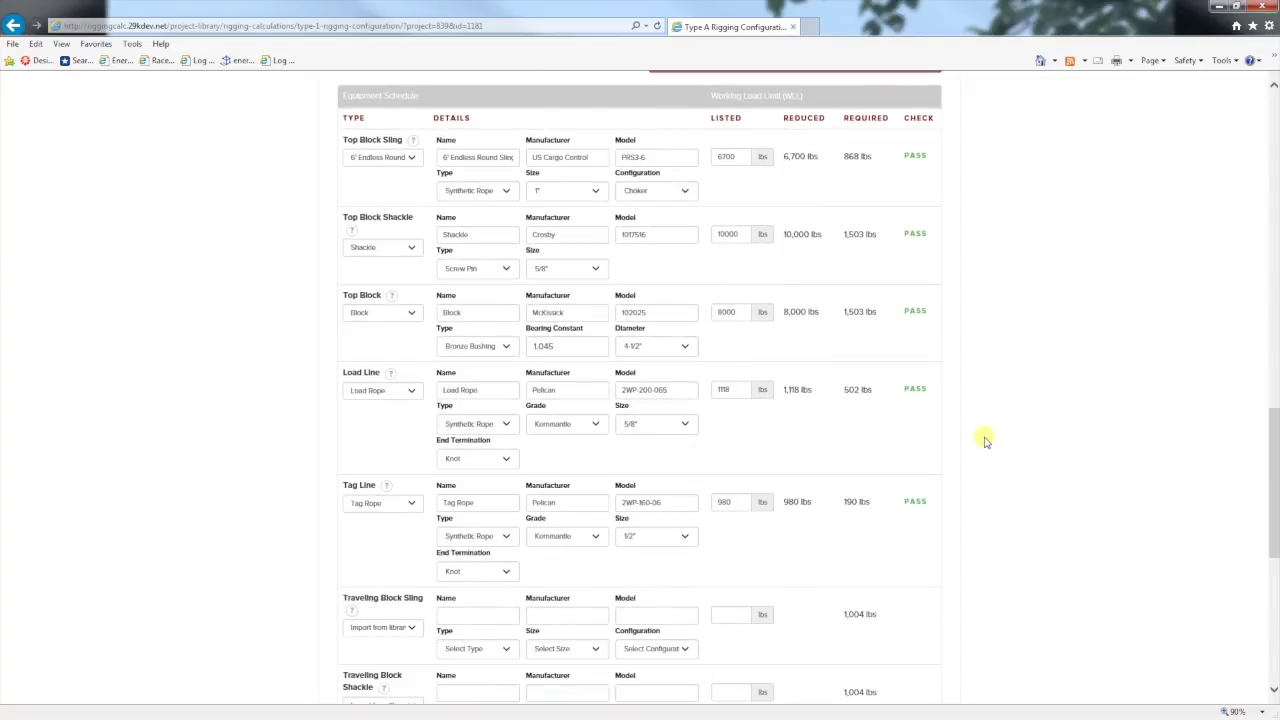
{"action": "scroll", "coordinate": [985, 440], "scroll_direction": "down", "scroll_amount": 6}
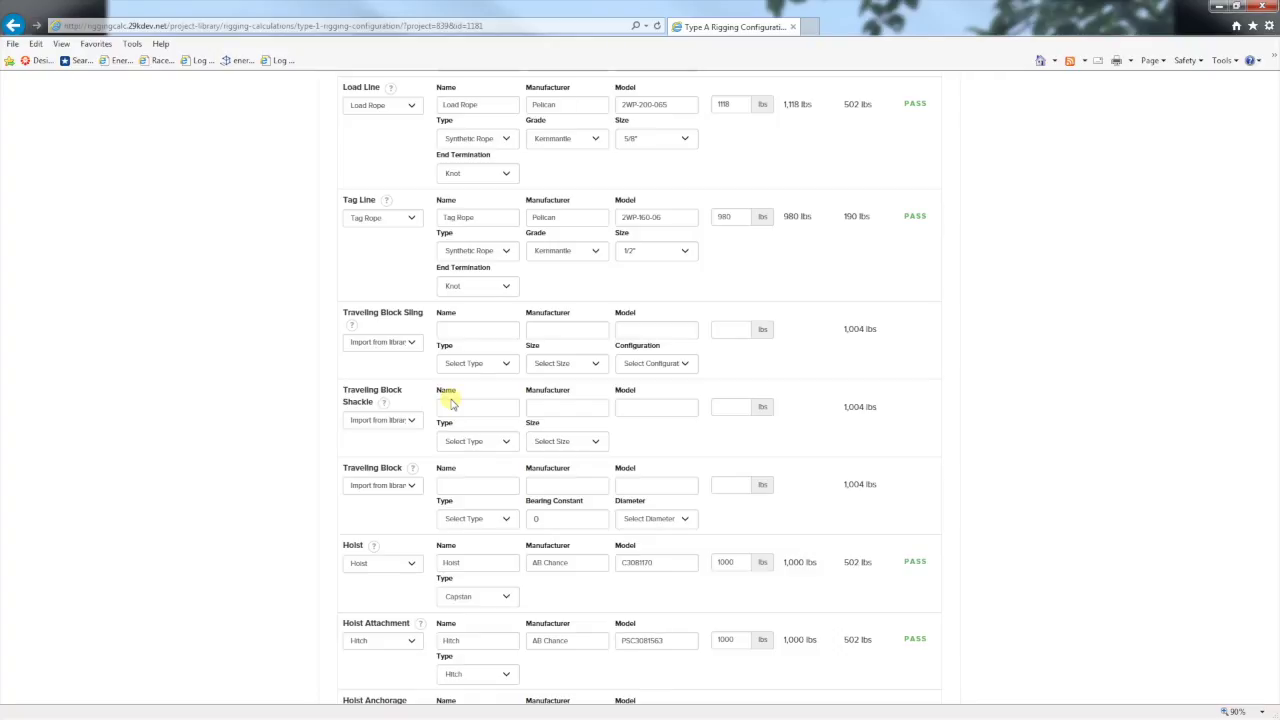
{"action": "left_click", "coordinate": [412, 342]}
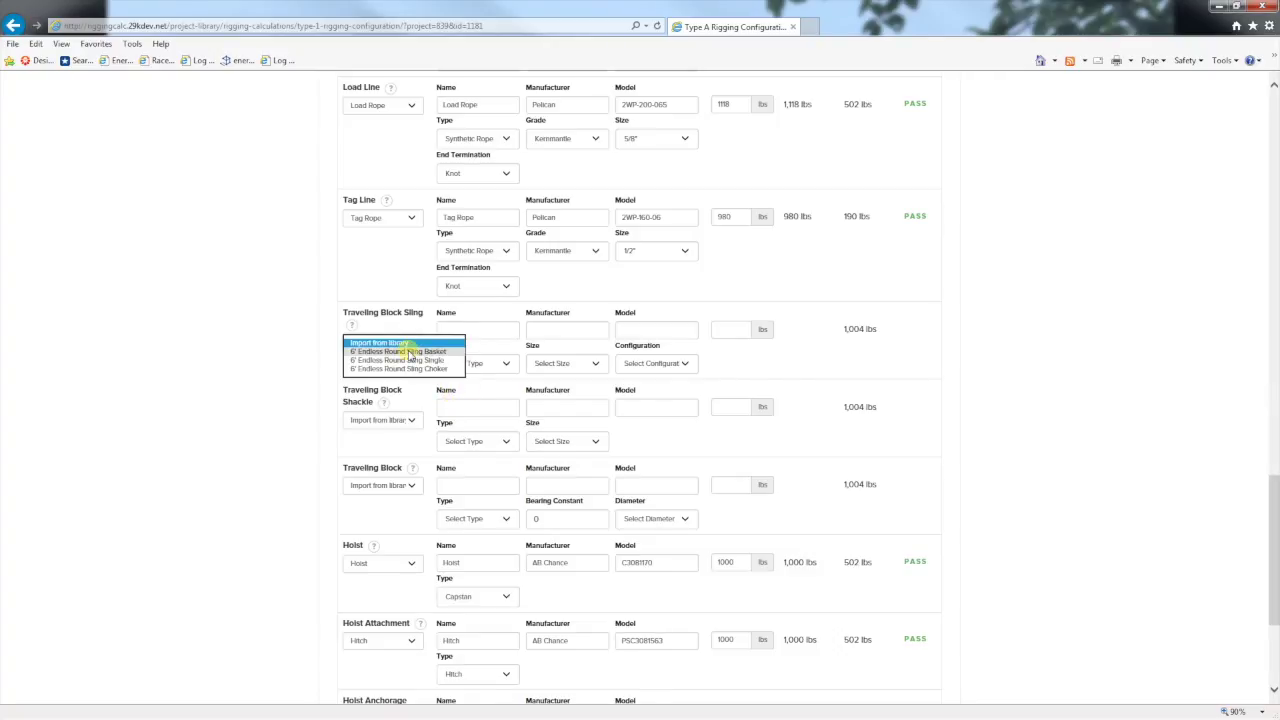
{"action": "left_click", "coordinate": [408, 390]}
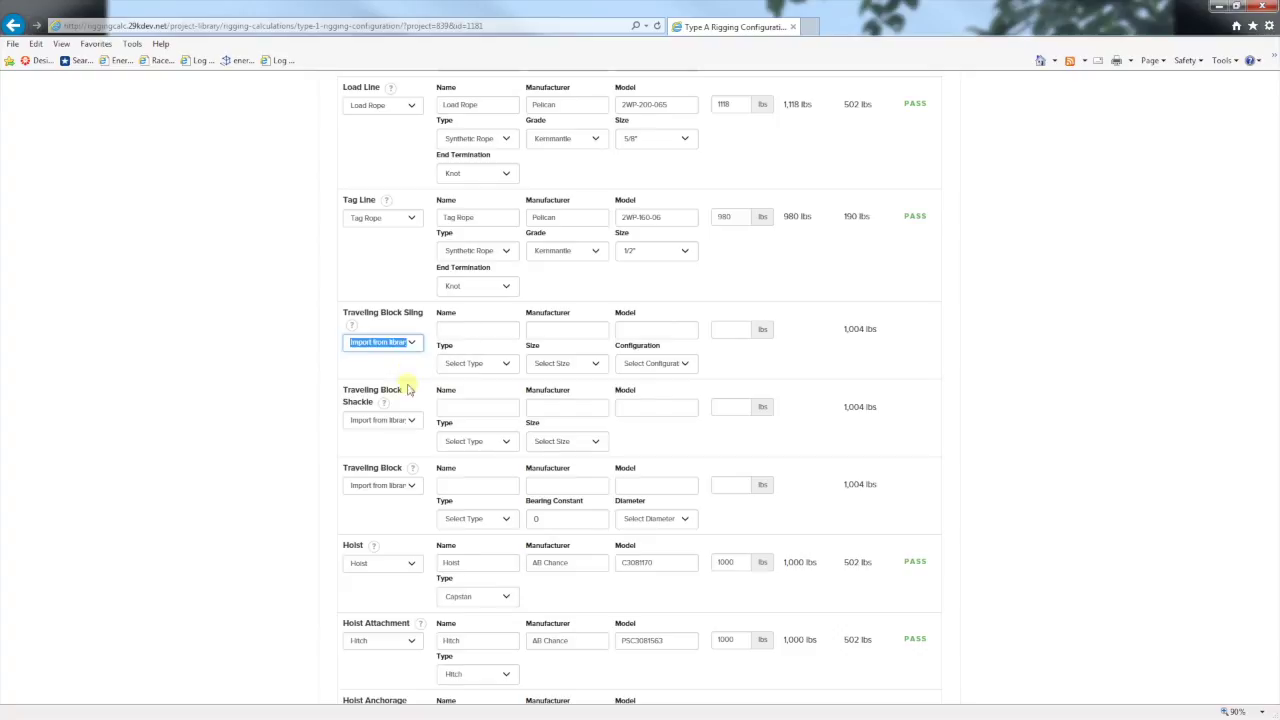
{"action": "left_click", "coordinate": [412, 420]}
{"action": "left_click", "coordinate": [408, 460]}
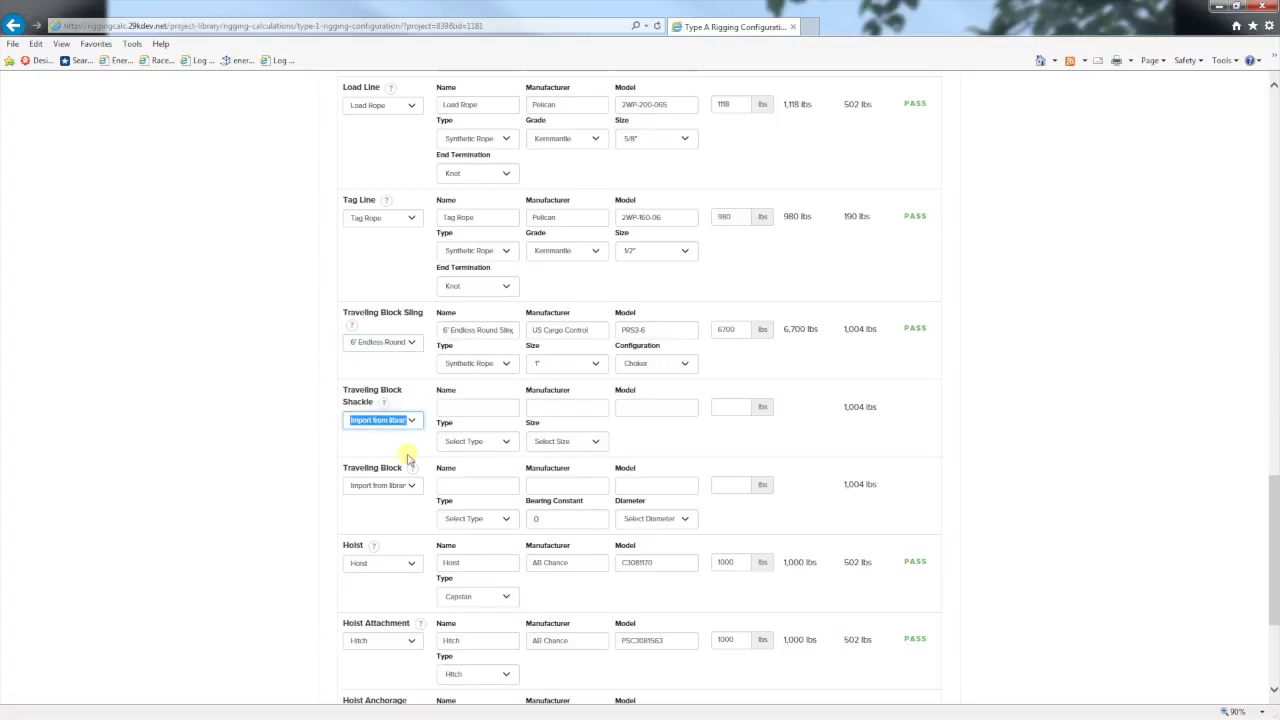
{"action": "left_click", "coordinate": [408, 486]}
{"action": "left_click", "coordinate": [408, 503]}
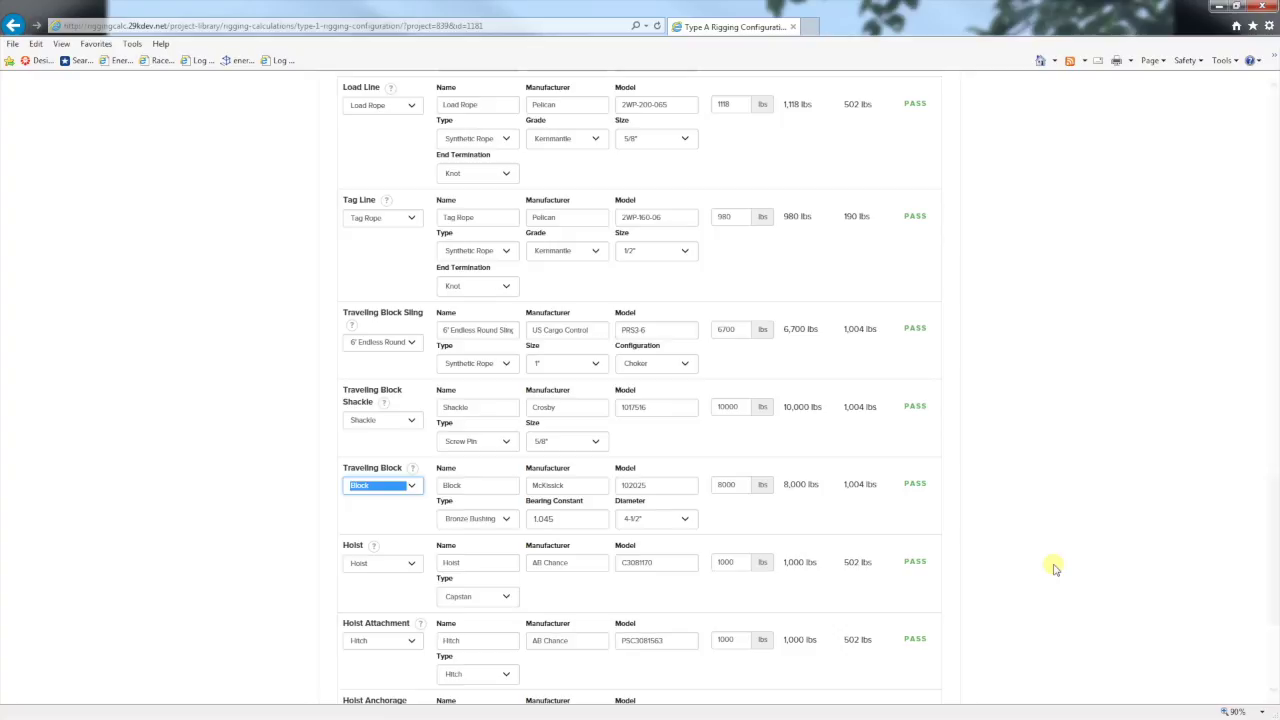
{"action": "scroll", "coordinate": [1055, 568], "scroll_direction": "up", "scroll_amount": 4}
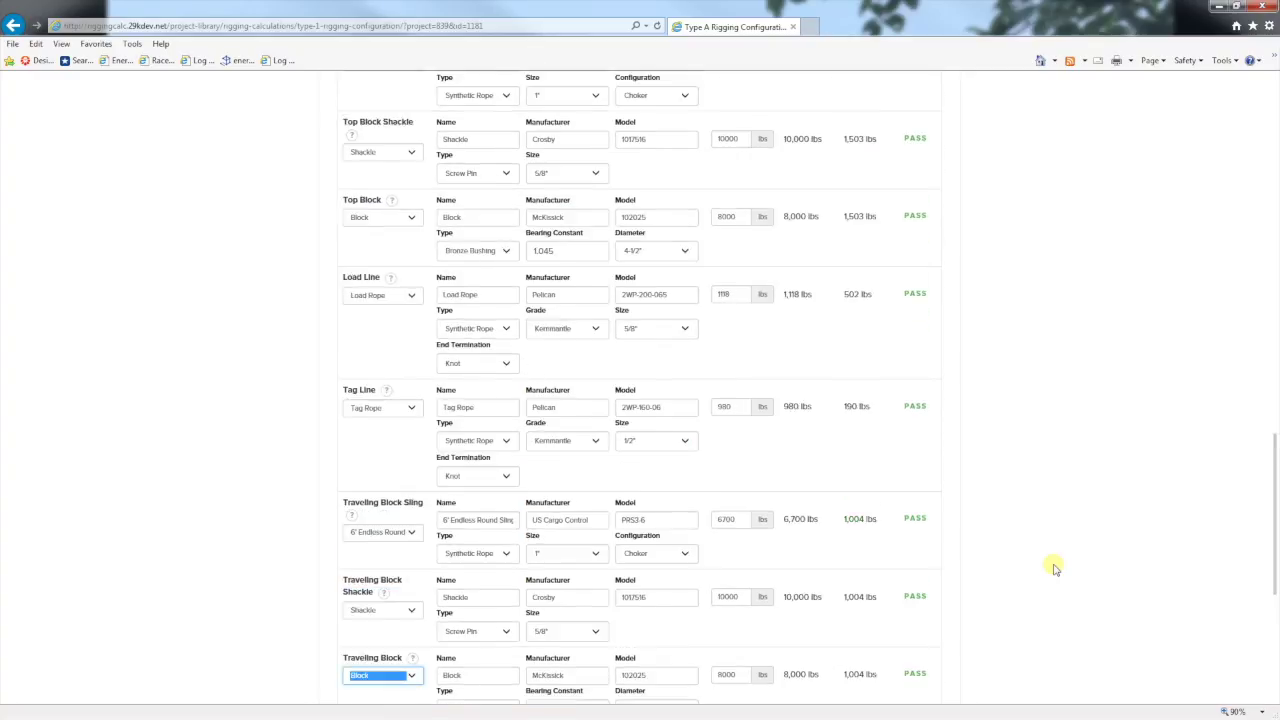
{"action": "left_click", "coordinate": [890, 150]}
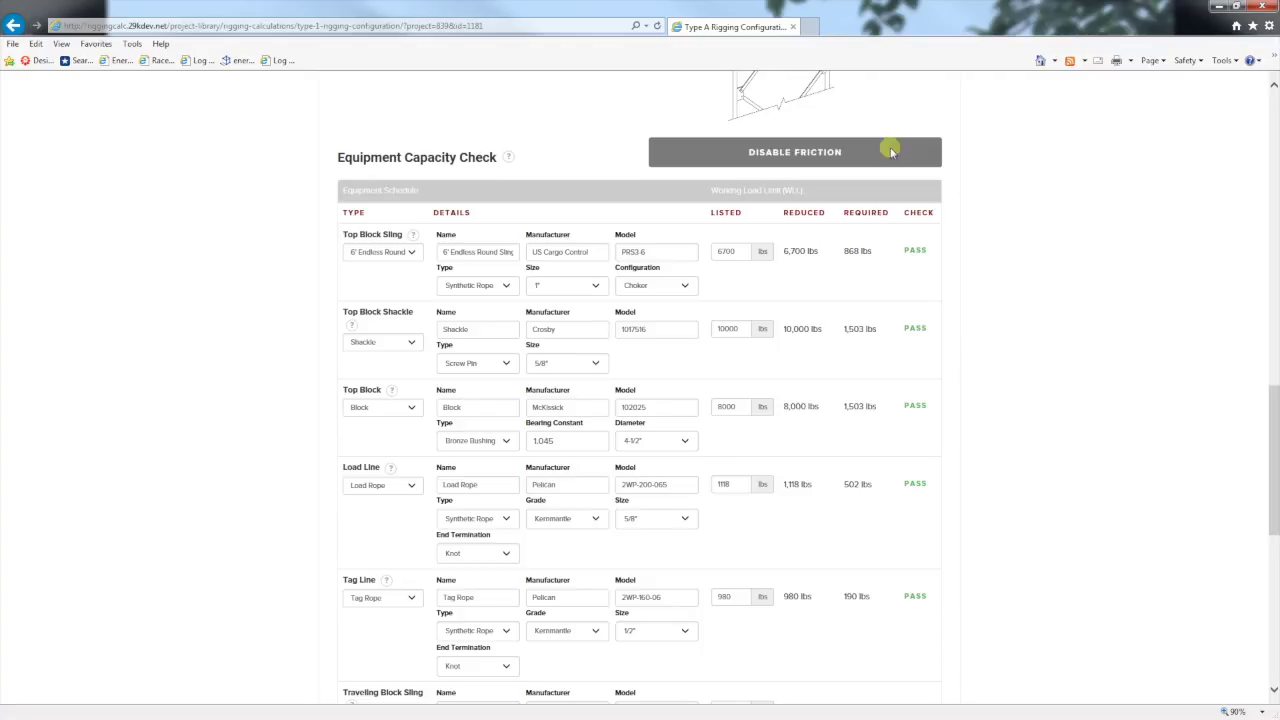
{"action": "scroll", "coordinate": [1010, 367], "scroll_direction": "down", "scroll_amount": 6}
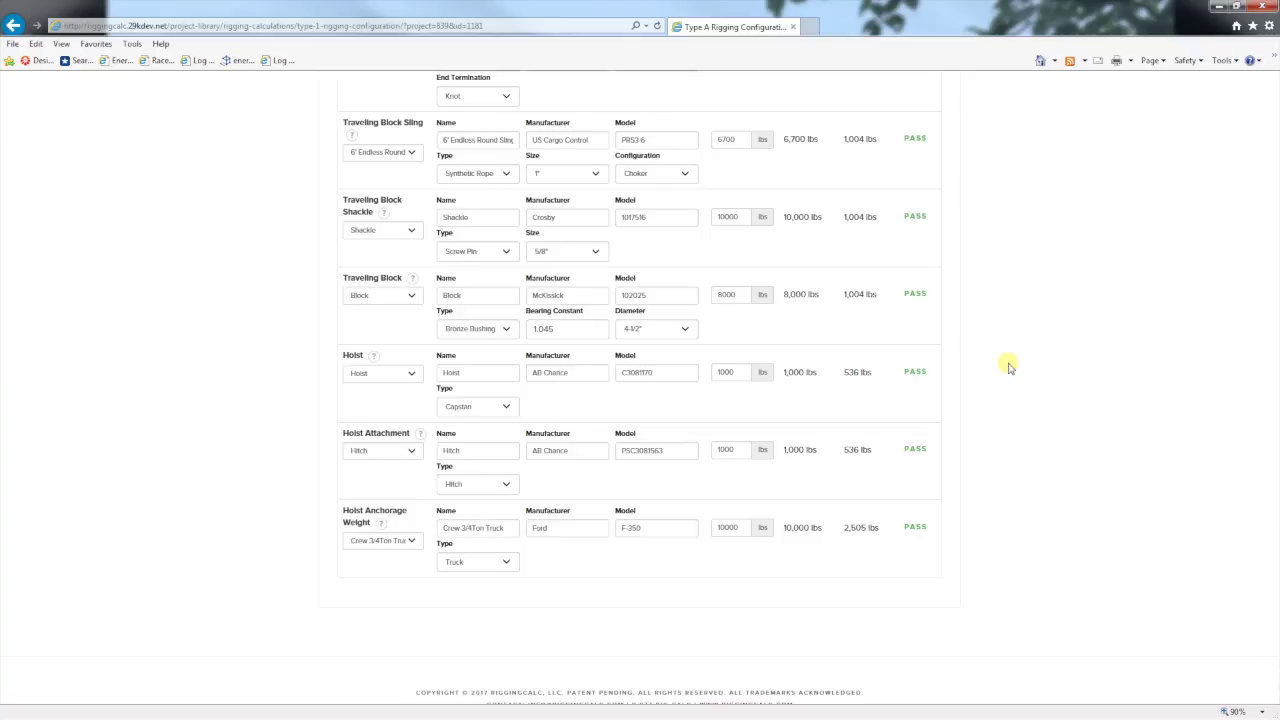
{"action": "scroll", "coordinate": [1010, 367], "scroll_direction": "up", "scroll_amount": 4}
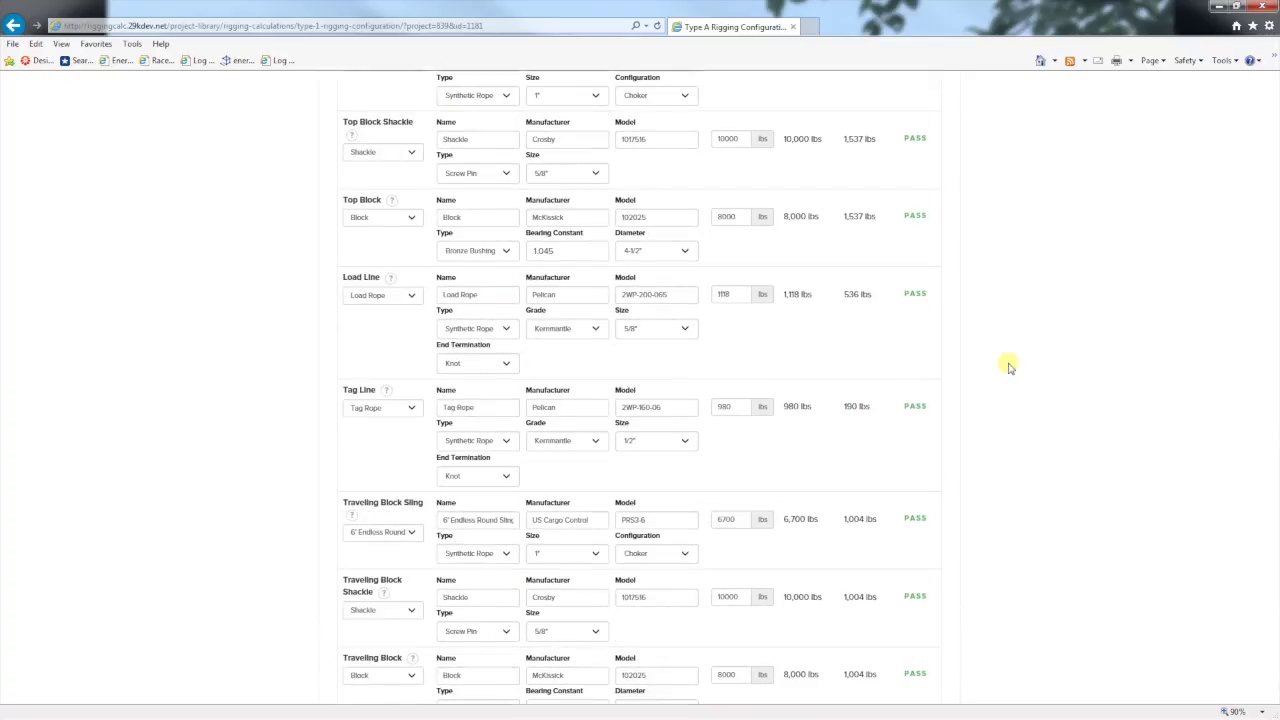
{"action": "scroll", "coordinate": [1010, 367], "scroll_direction": "up", "scroll_amount": 10}
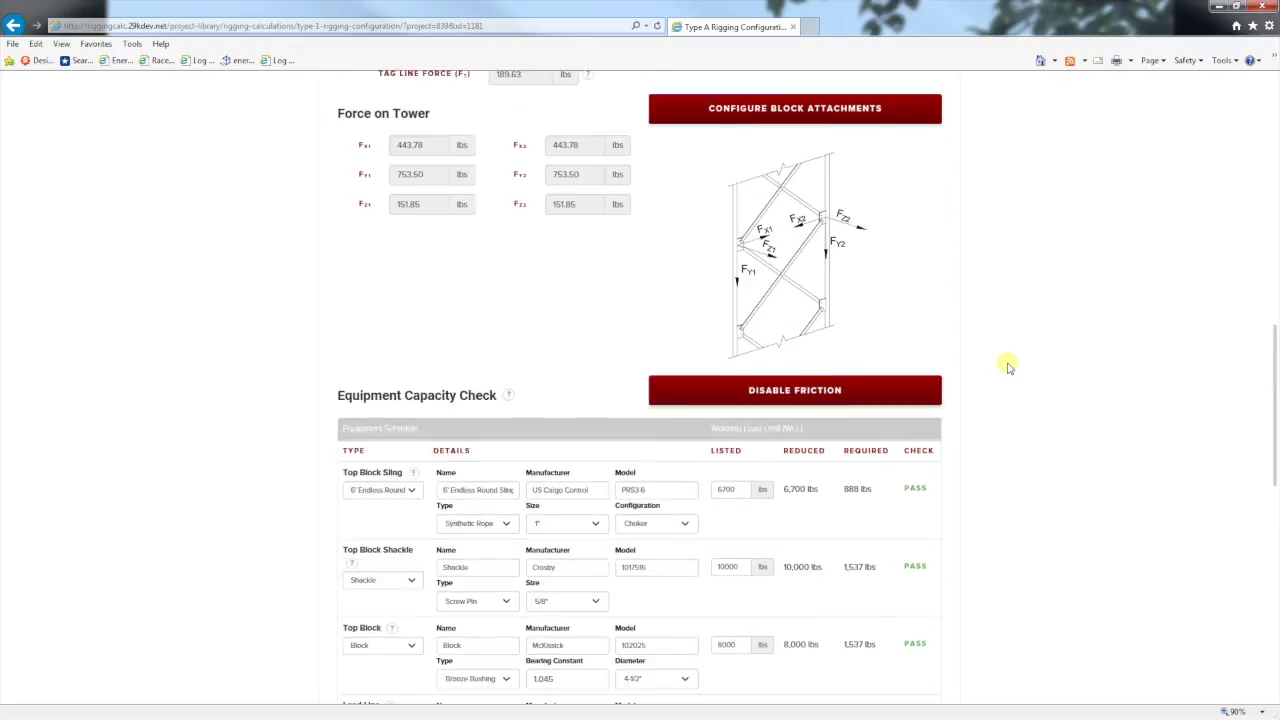
{"action": "scroll", "coordinate": [1008, 367], "scroll_direction": "down", "scroll_amount": 1}
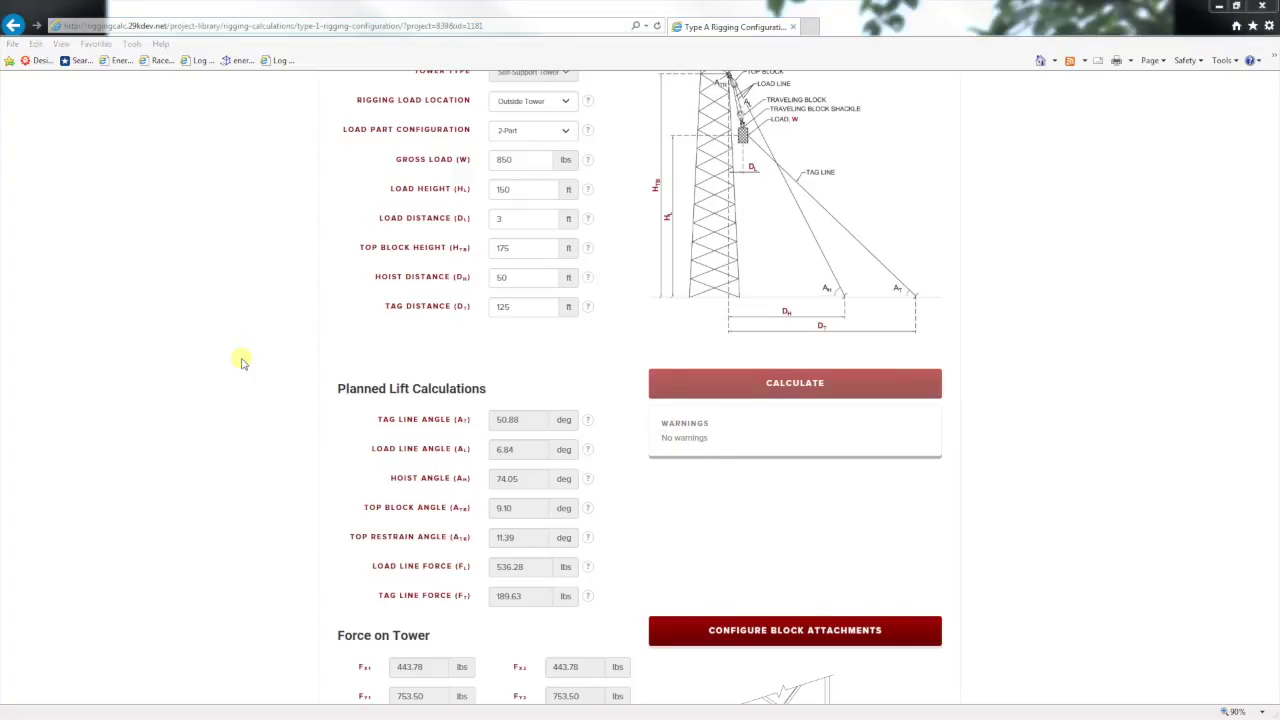
{"action": "scroll", "coordinate": [240, 363], "scroll_direction": "up", "scroll_amount": 5}
Save the Highest Lifted Position plan, then save it as a new copy.
{"action": "left_click", "coordinate": [716, 222]}
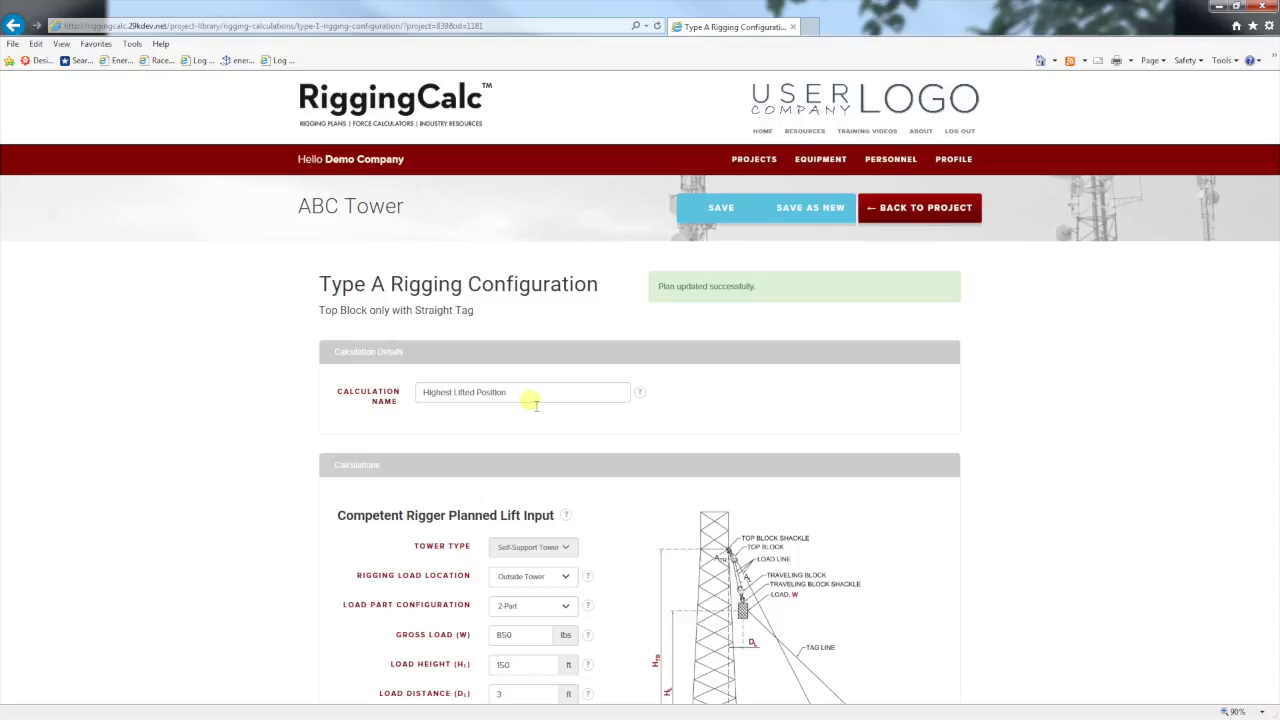
{"action": "left_click", "coordinate": [793, 217]}
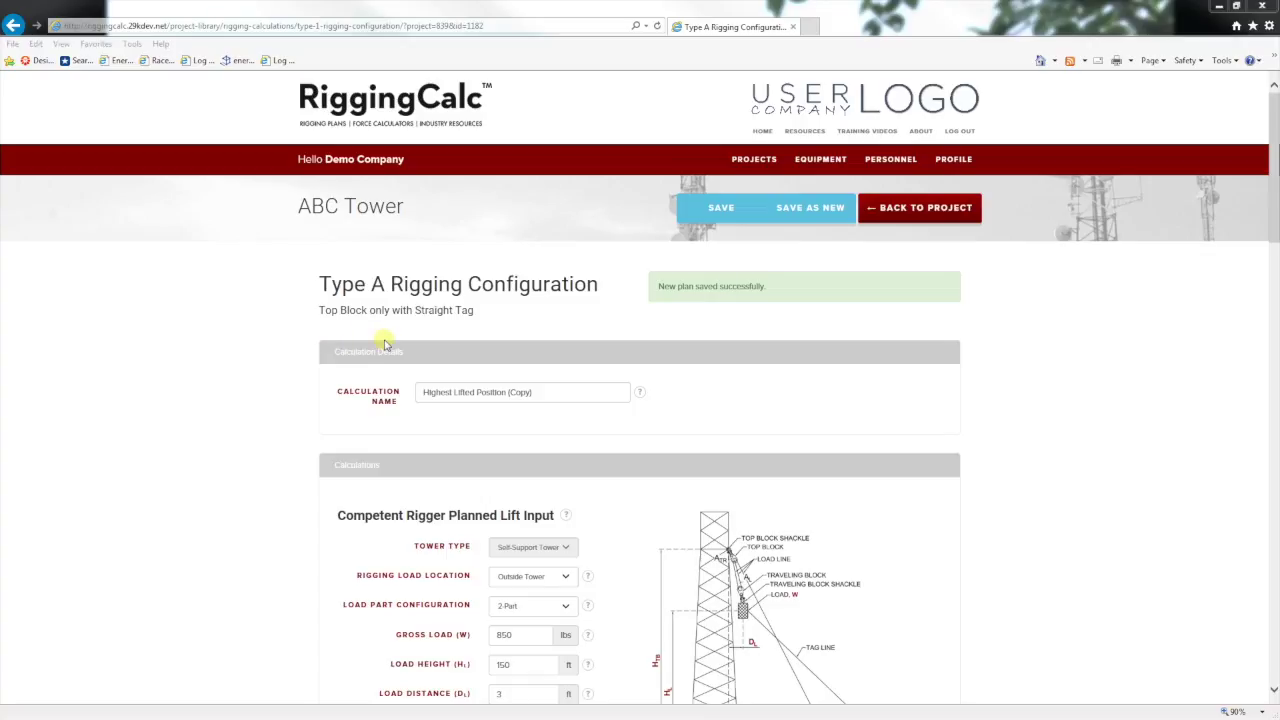
Replace the copied plan's Calculation Name with 'Farthest Tag Position'.
{"action": "left_click_drag", "start_coordinate": [541, 397], "coordinate": [397, 363]}
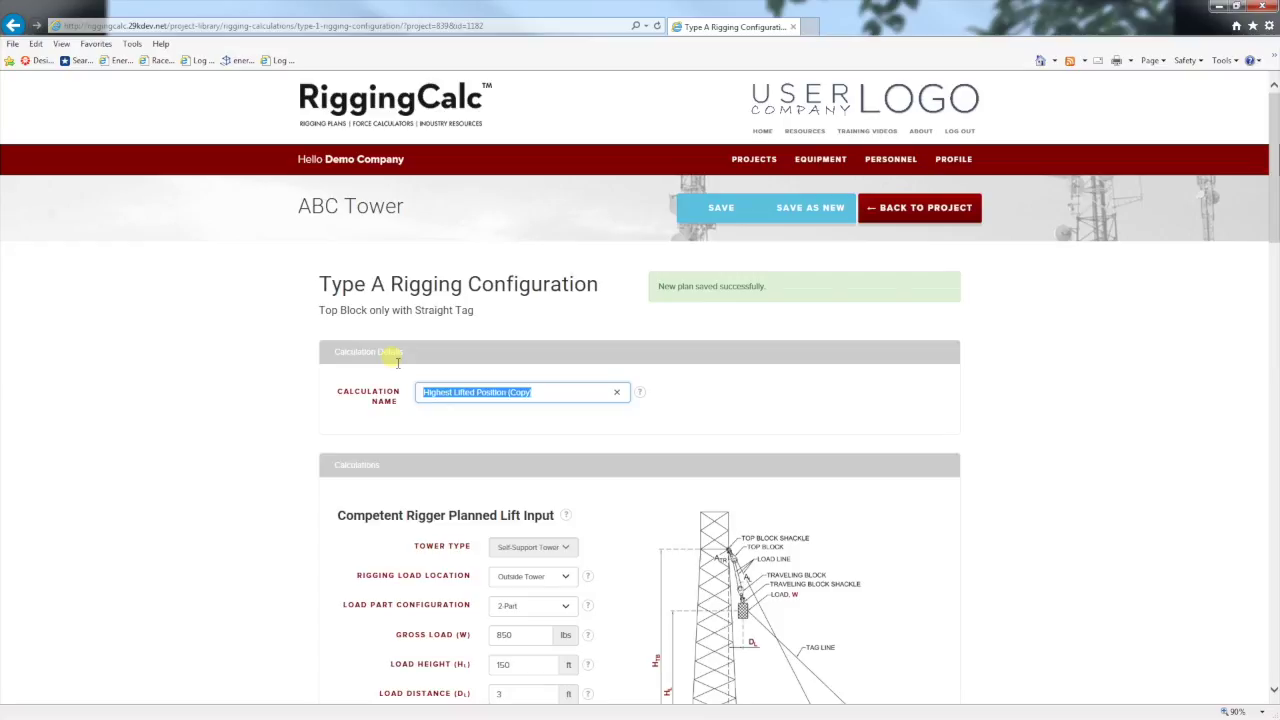
{"action": "type", "text": "Far"}
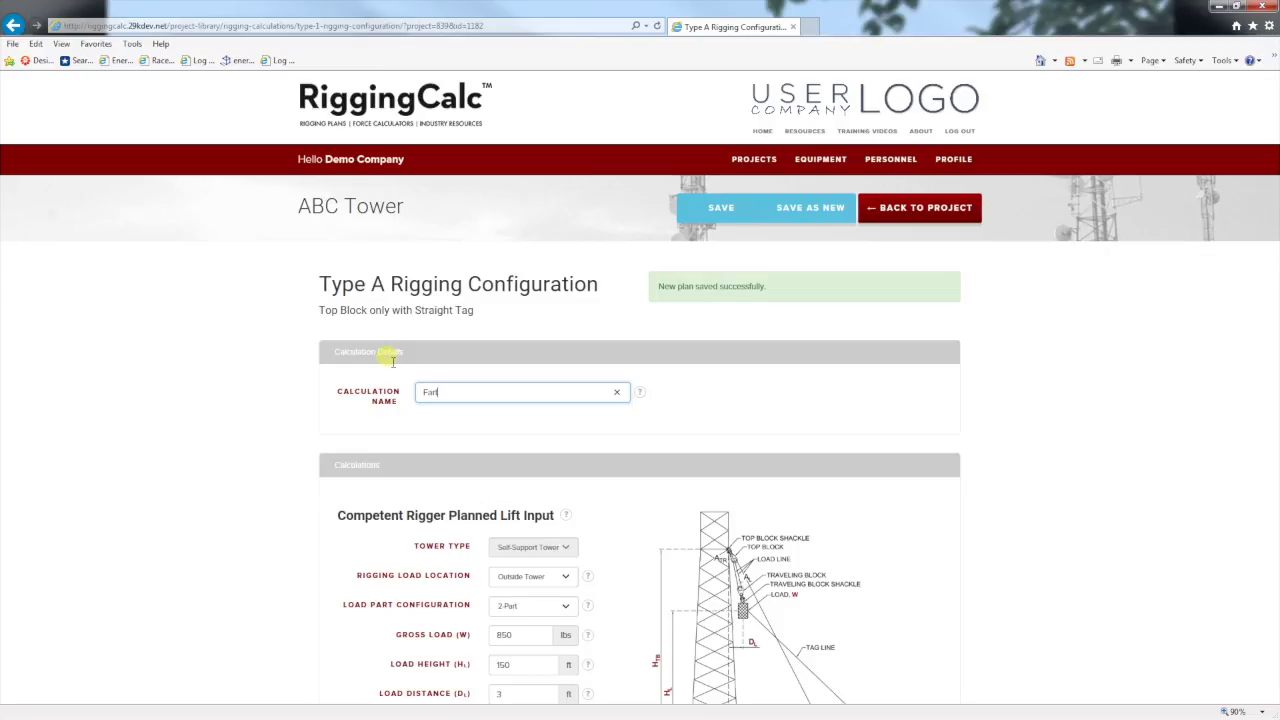
{"action": "type", "text": "thest Tag Position"}
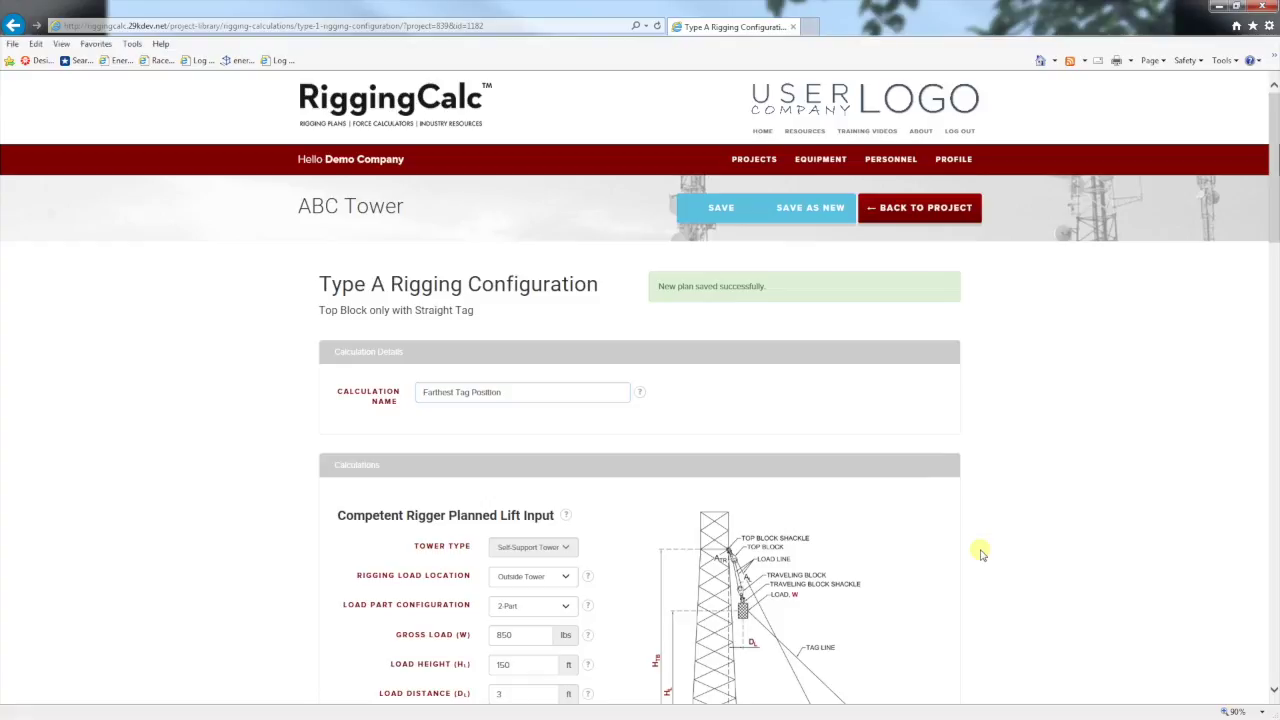
{"action": "scroll", "coordinate": [980, 553], "scroll_direction": "down", "scroll_amount": 1}
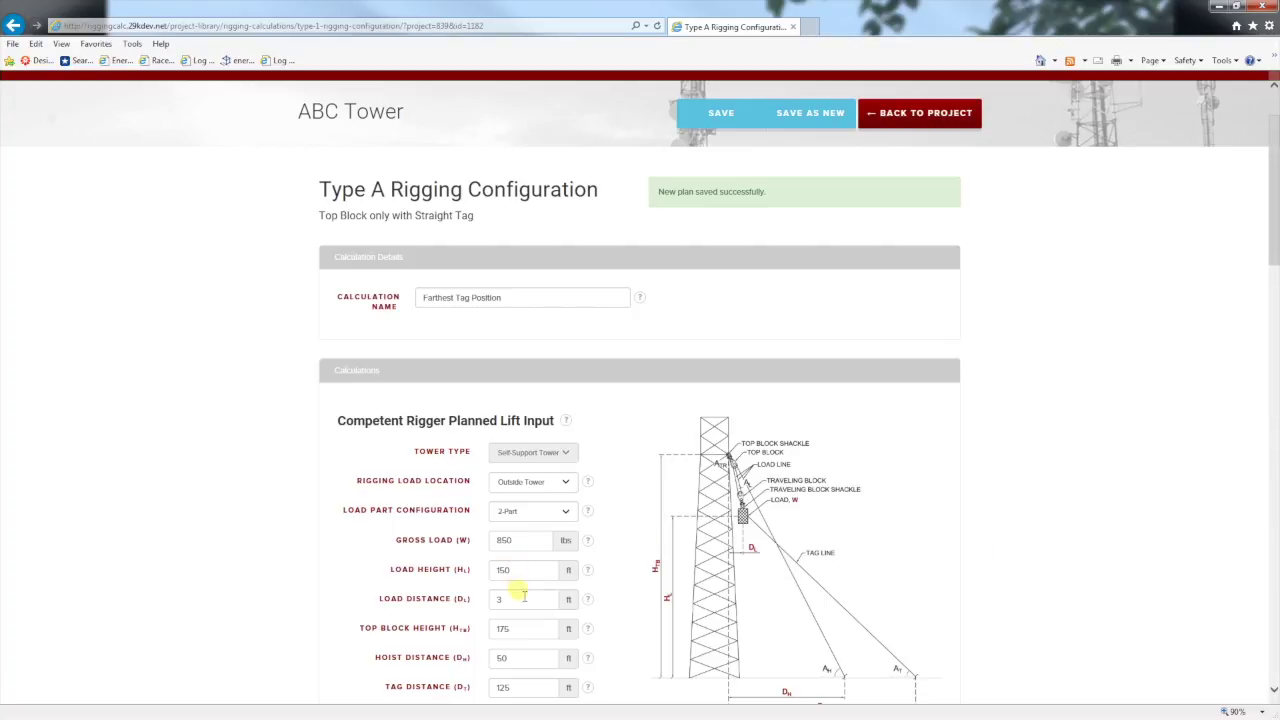
Set Load Height to 75 and Load Distance to 40, then recalculate.
{"action": "left_click_drag", "start_coordinate": [512, 570], "coordinate": [488, 568]}
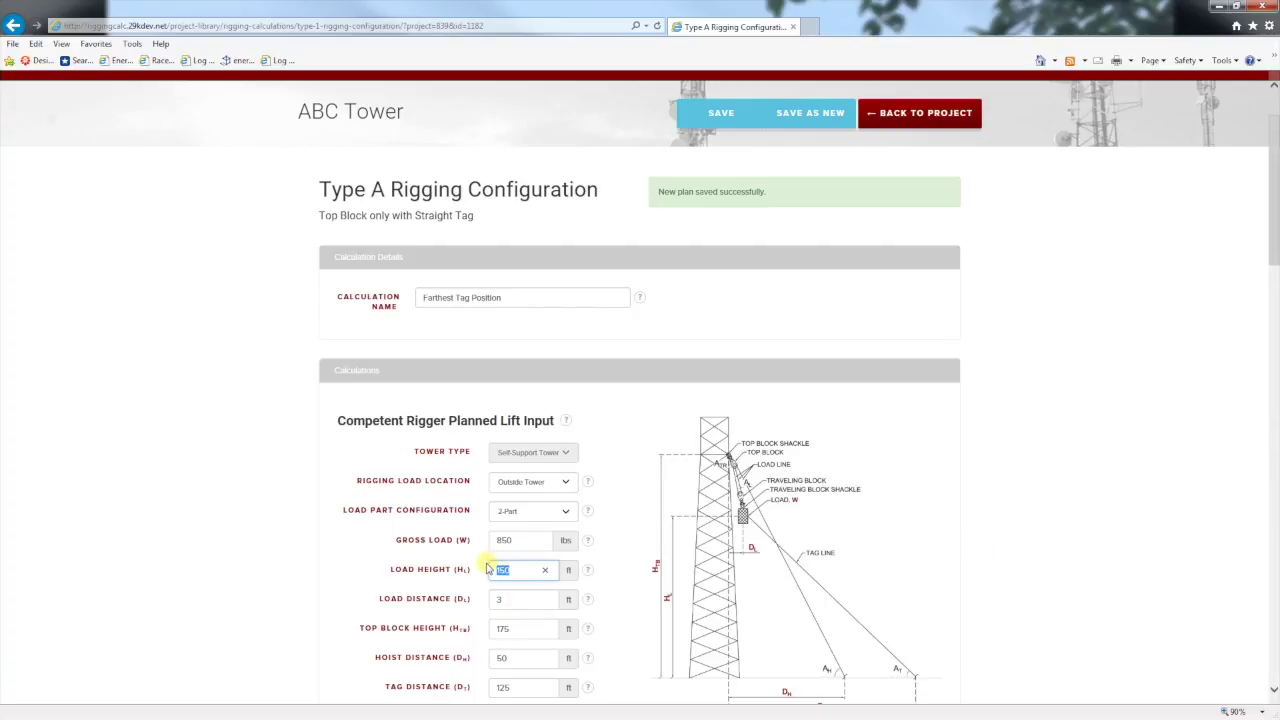
{"action": "type", "text": "75"}
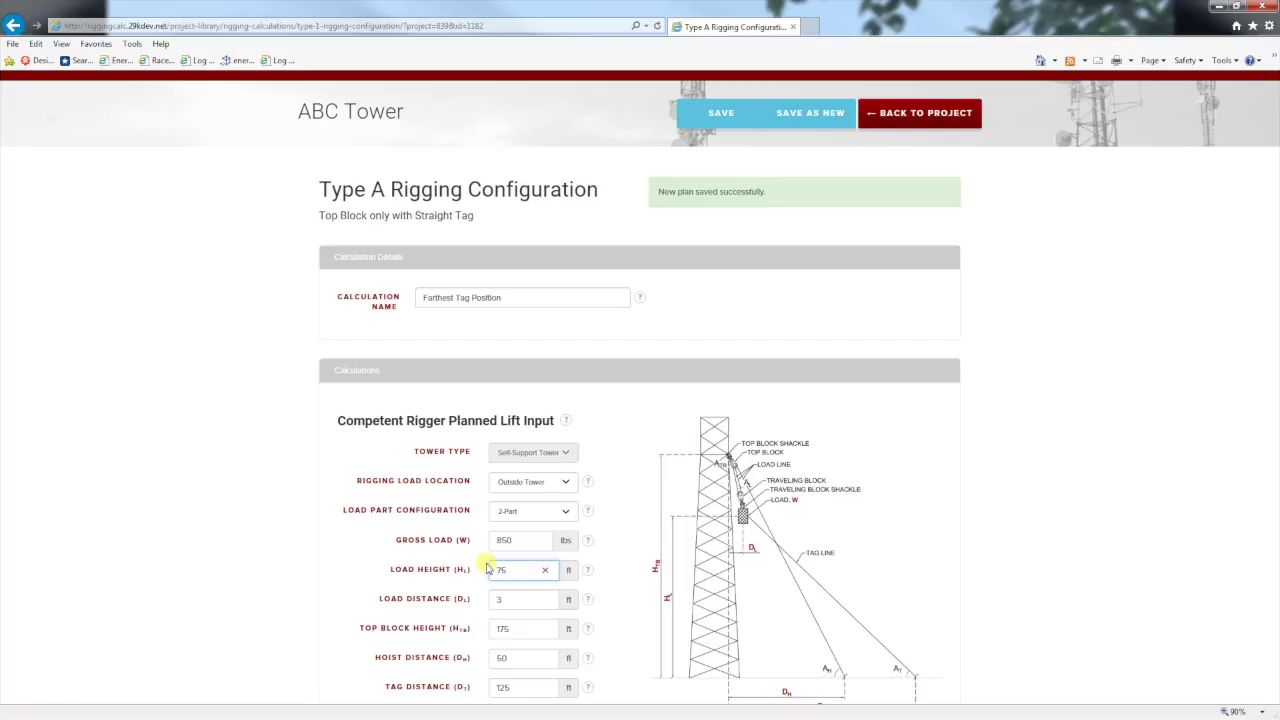
{"action": "left_click_drag", "start_coordinate": [511, 604], "coordinate": [492, 600]}
{"action": "type", "text": "40"}
{"action": "left_click", "coordinate": [910, 510]}
{"action": "scroll", "coordinate": [920, 514], "scroll_direction": "down", "scroll_amount": 3}
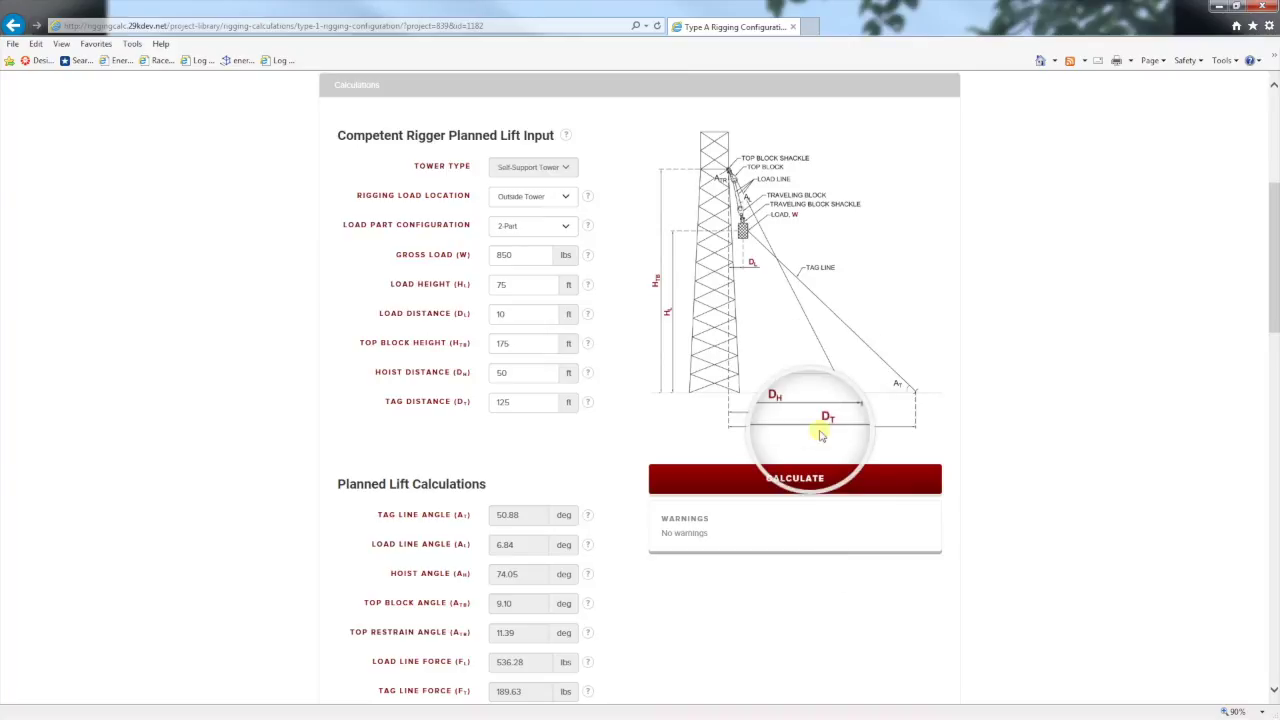
{"action": "left_click", "coordinate": [806, 472]}
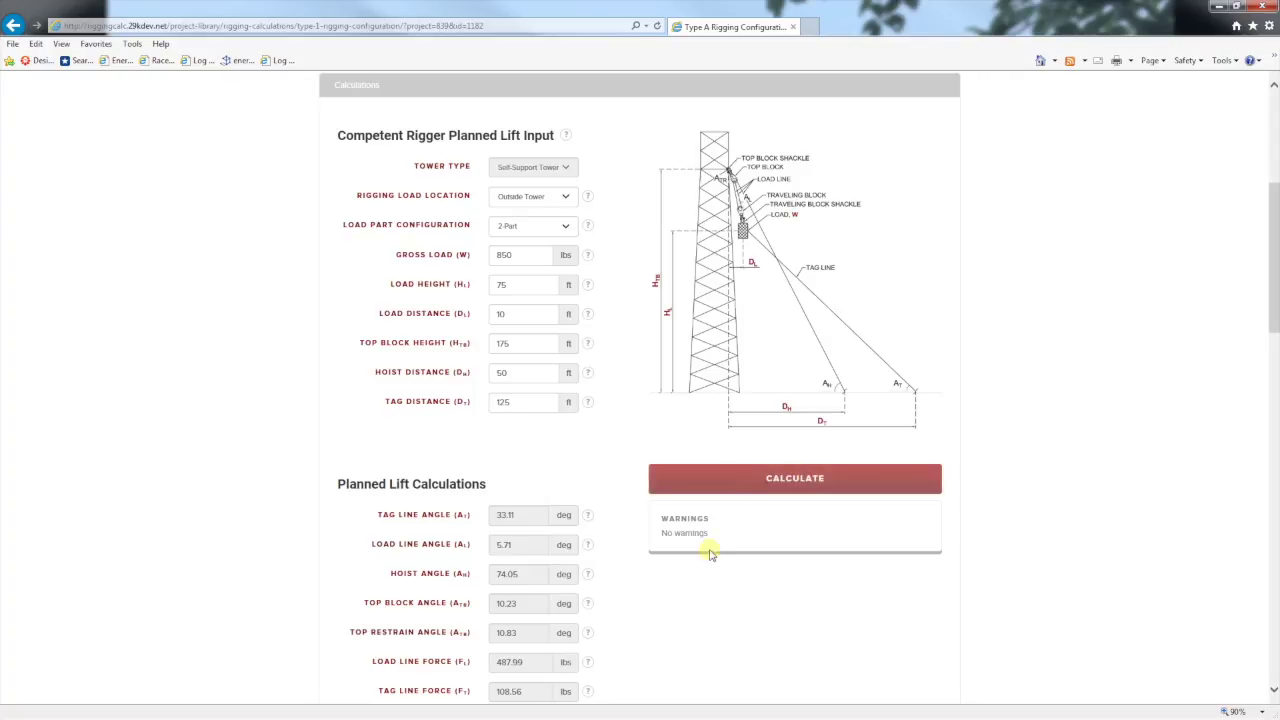
Review the recalculated results to confirm every equipment item passes.
{"action": "scroll", "coordinate": [720, 528], "scroll_direction": "down", "scroll_amount": 7}
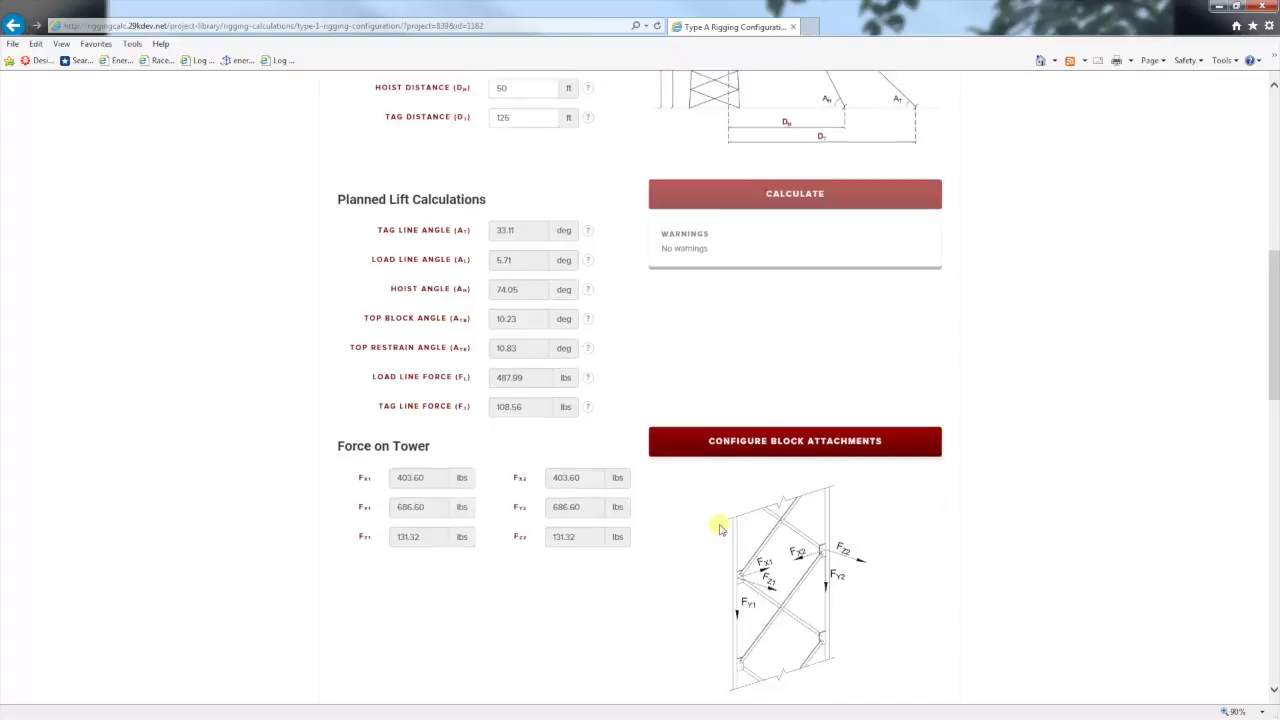
{"action": "scroll", "coordinate": [716, 524], "scroll_direction": "down", "scroll_amount": 6}
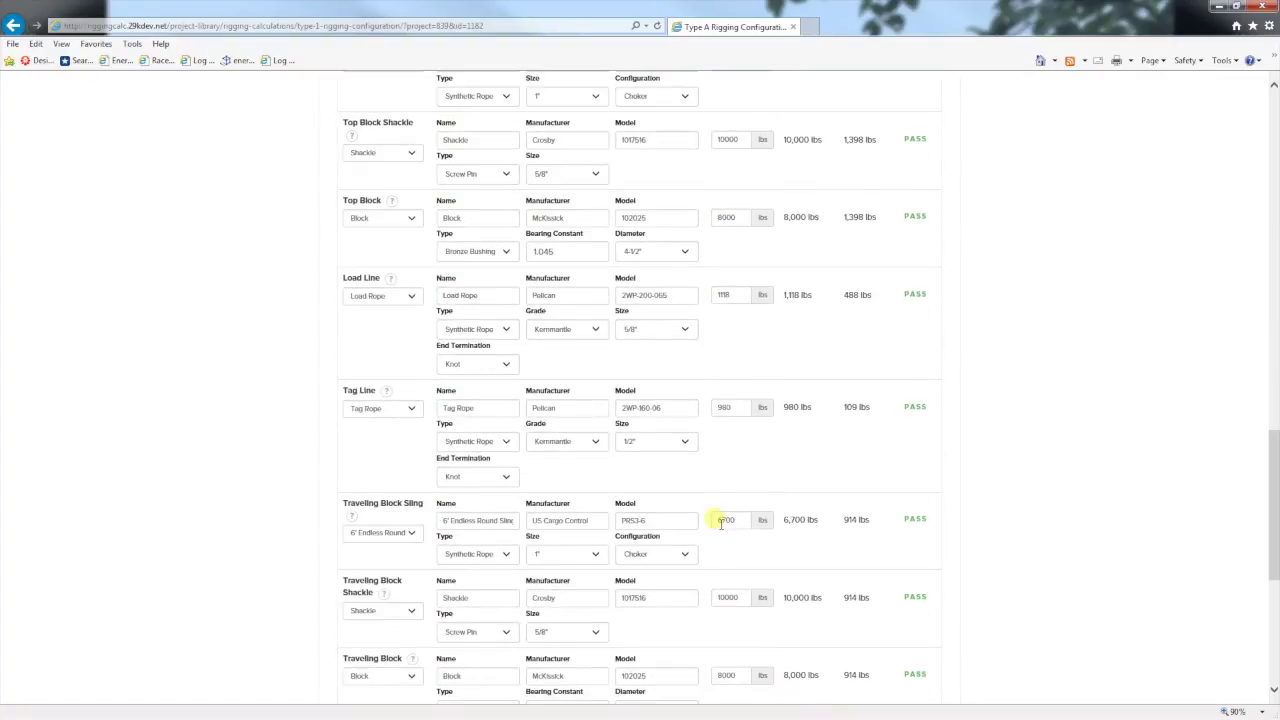
{"action": "scroll", "coordinate": [715, 521], "scroll_direction": "down", "scroll_amount": 2}
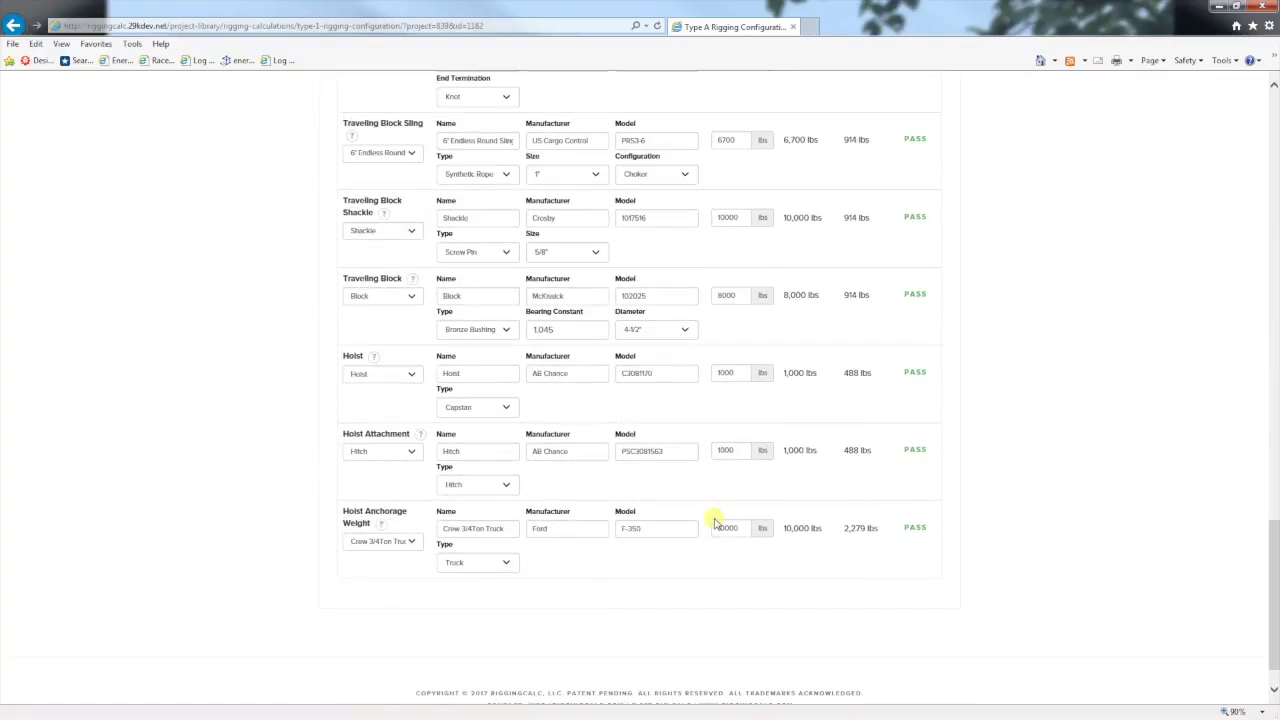
{"action": "scroll", "coordinate": [699, 510], "scroll_direction": "up", "scroll_amount": 1}
{"action": "scroll", "coordinate": [699, 510], "scroll_direction": "up", "scroll_amount": 5}
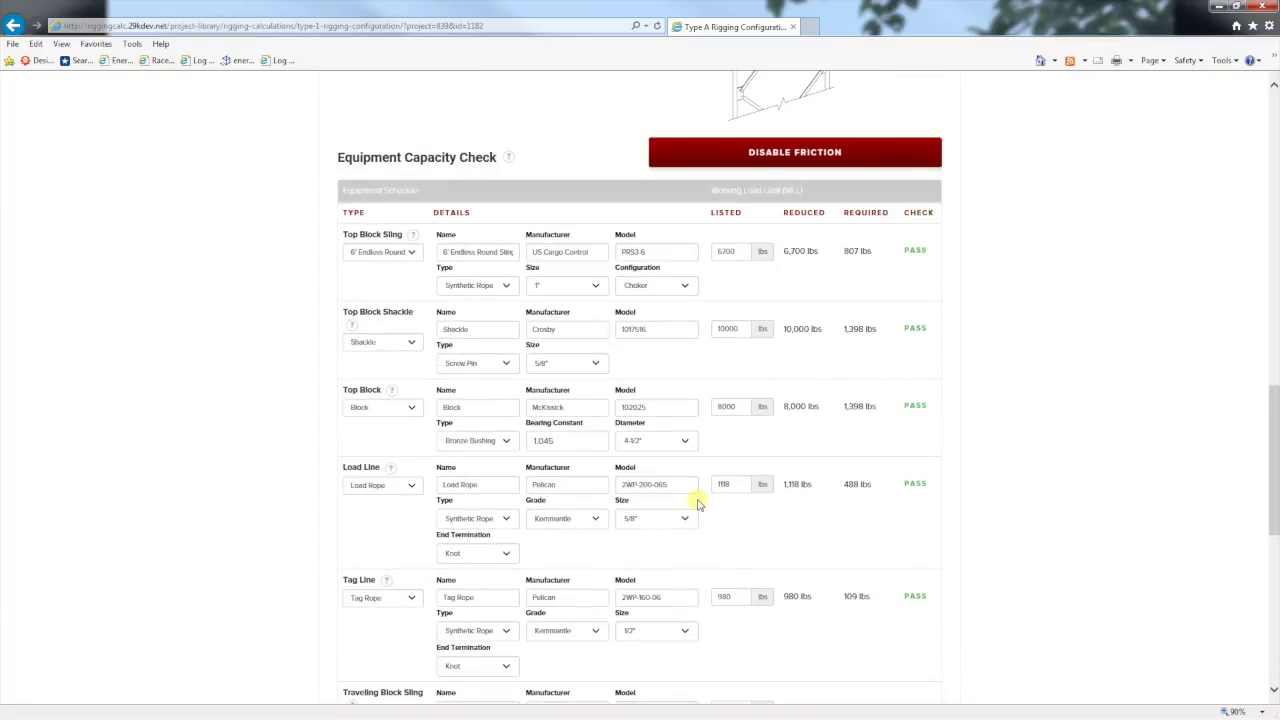
{"action": "scroll", "coordinate": [699, 505], "scroll_direction": "up", "scroll_amount": 3}
{"action": "scroll", "coordinate": [699, 505], "scroll_direction": "up", "scroll_amount": 3}
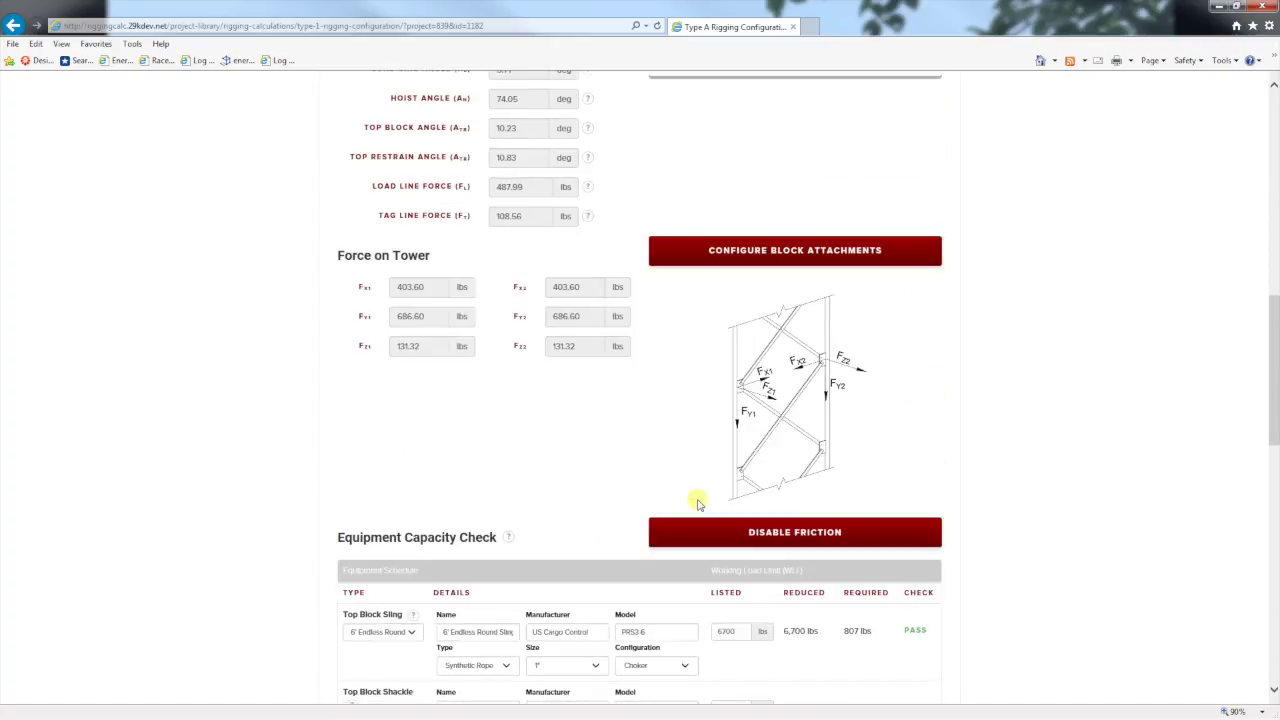
{"action": "scroll", "coordinate": [699, 505], "scroll_direction": "up", "scroll_amount": 7}
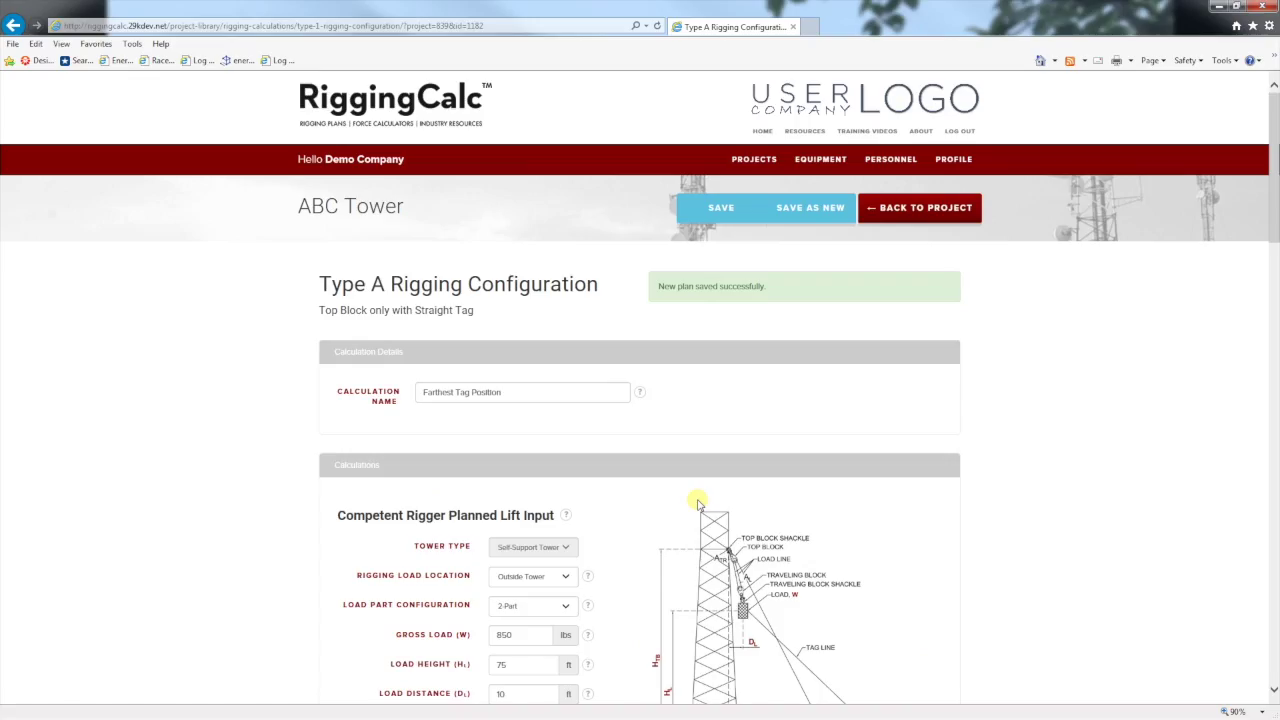
Save the Farthest Tag Position plan and return to the ABC Tower project.
{"action": "left_click", "coordinate": [740, 214]}
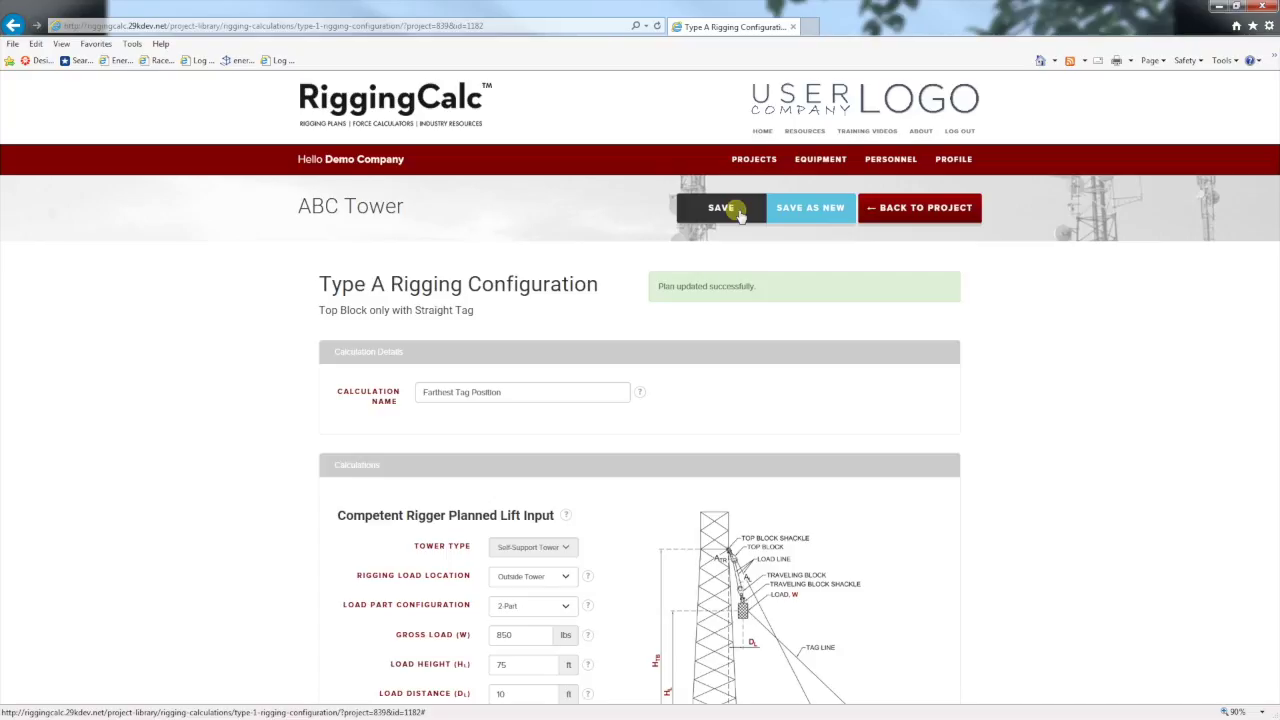
{"action": "left_click", "coordinate": [930, 215]}
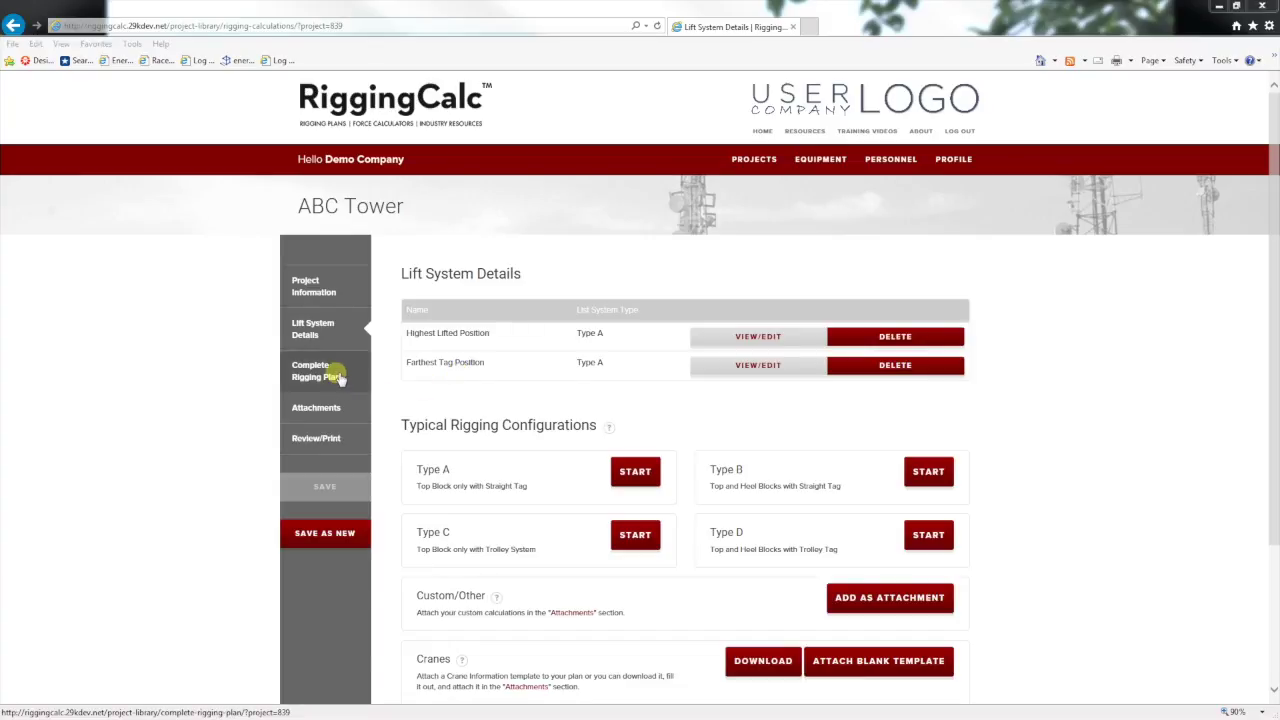
Print an ABC Tower PDF from Review/Print with Toggle All and Attachments unchecked.
{"action": "left_click", "coordinate": [338, 443]}
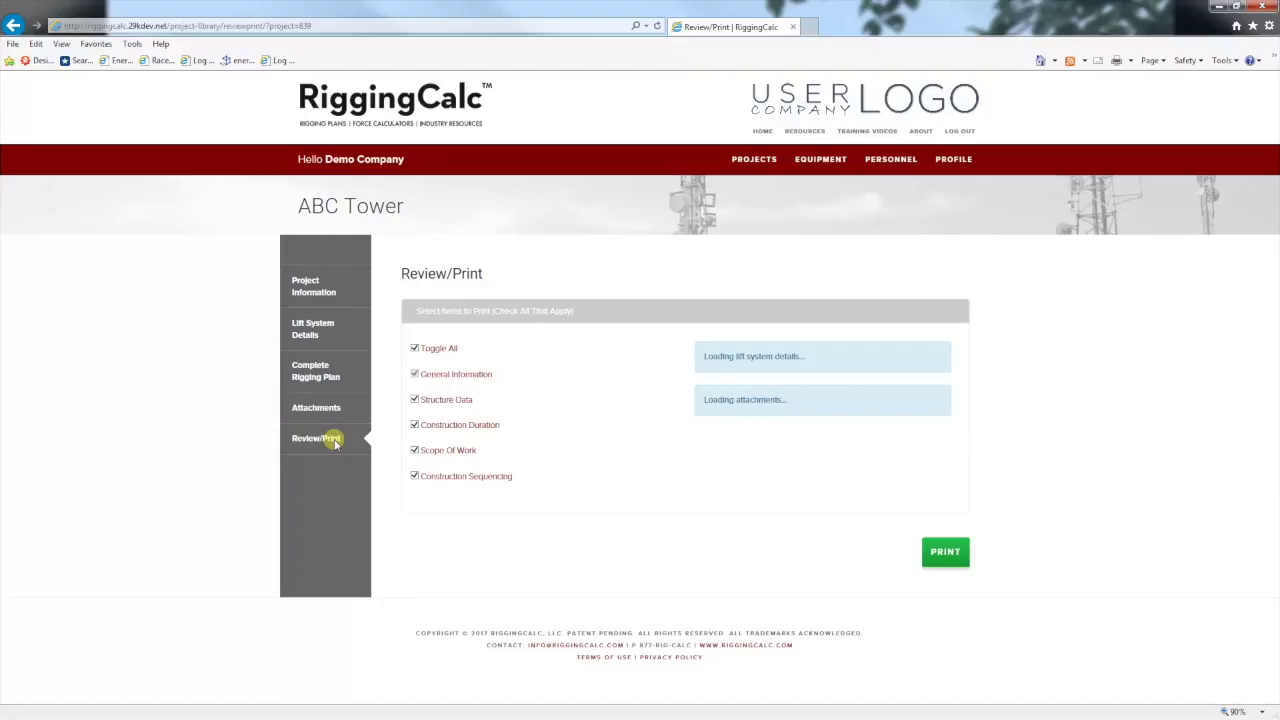
{"action": "left_click", "coordinate": [414, 348]}
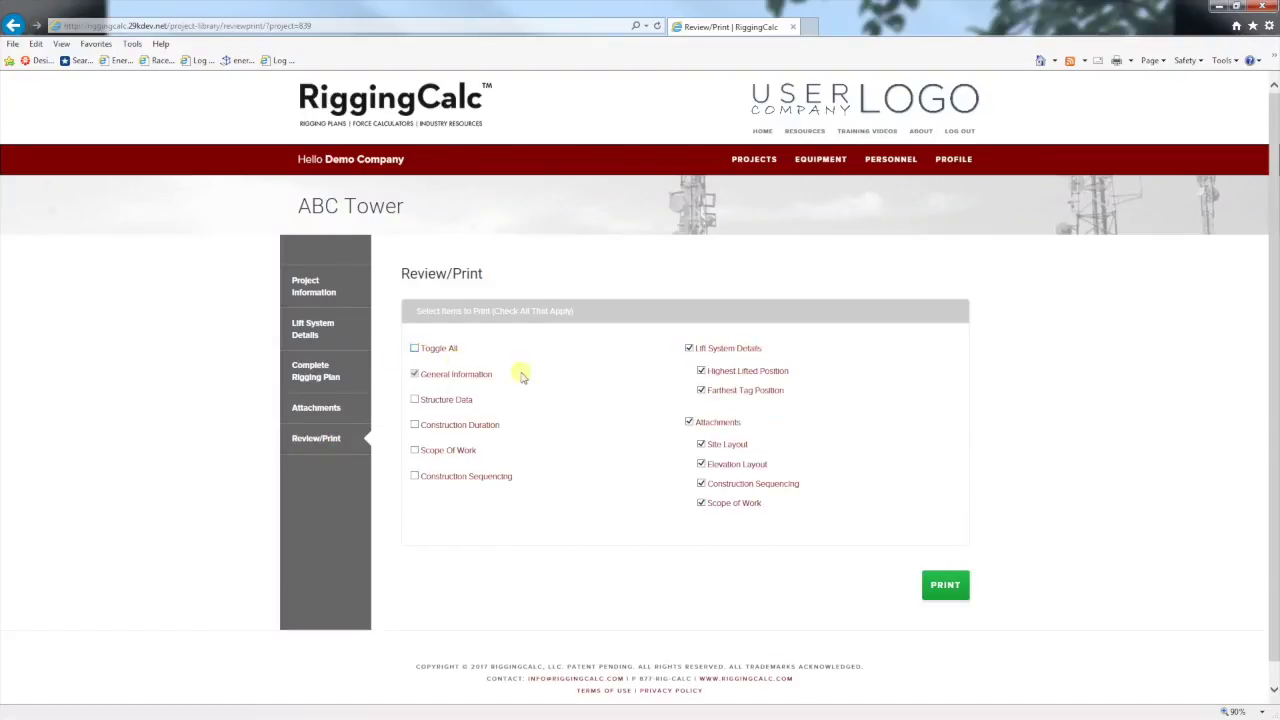
{"action": "left_click", "coordinate": [689, 422]}
{"action": "left_click", "coordinate": [945, 587]}
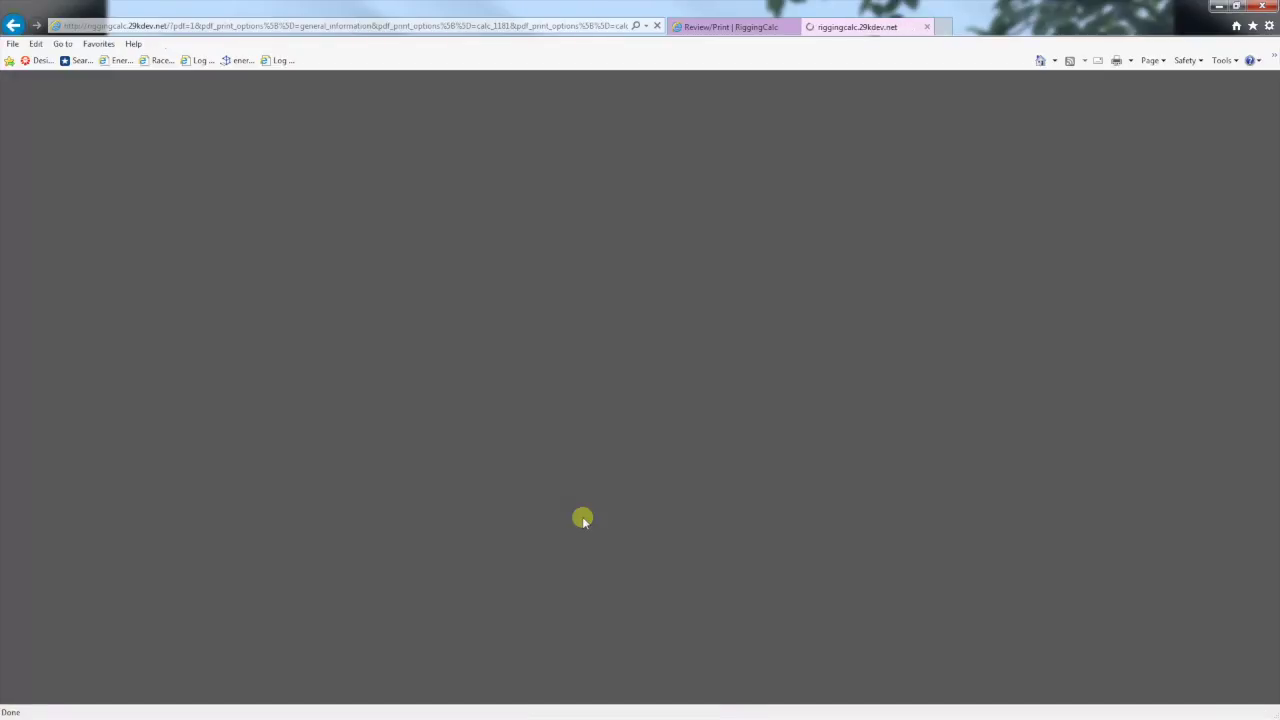
Look over the generated PDF report, then return to the Review/Print tab.
{"action": "scroll", "coordinate": [574, 517], "scroll_direction": "down", "scroll_amount": 5}
{"action": "scroll", "coordinate": [588, 508], "scroll_direction": "down", "scroll_amount": 10}
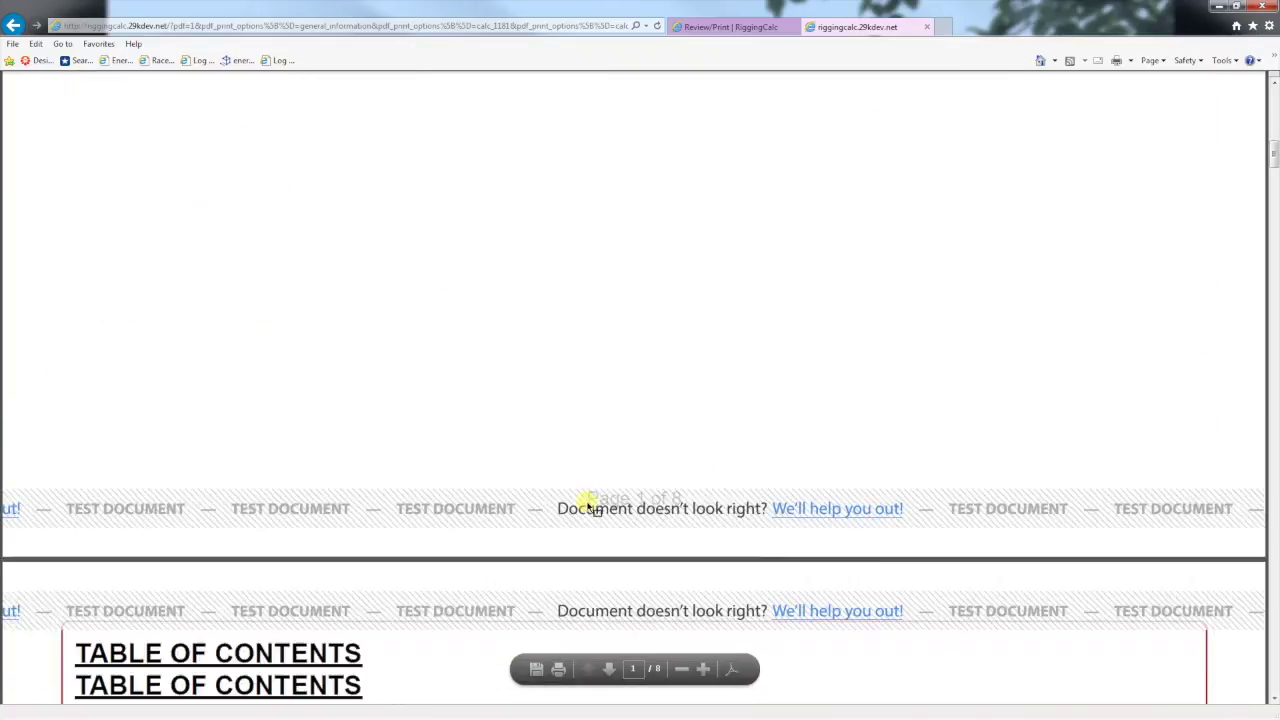
{"action": "scroll", "coordinate": [614, 526], "scroll_direction": "down", "scroll_amount": 10}
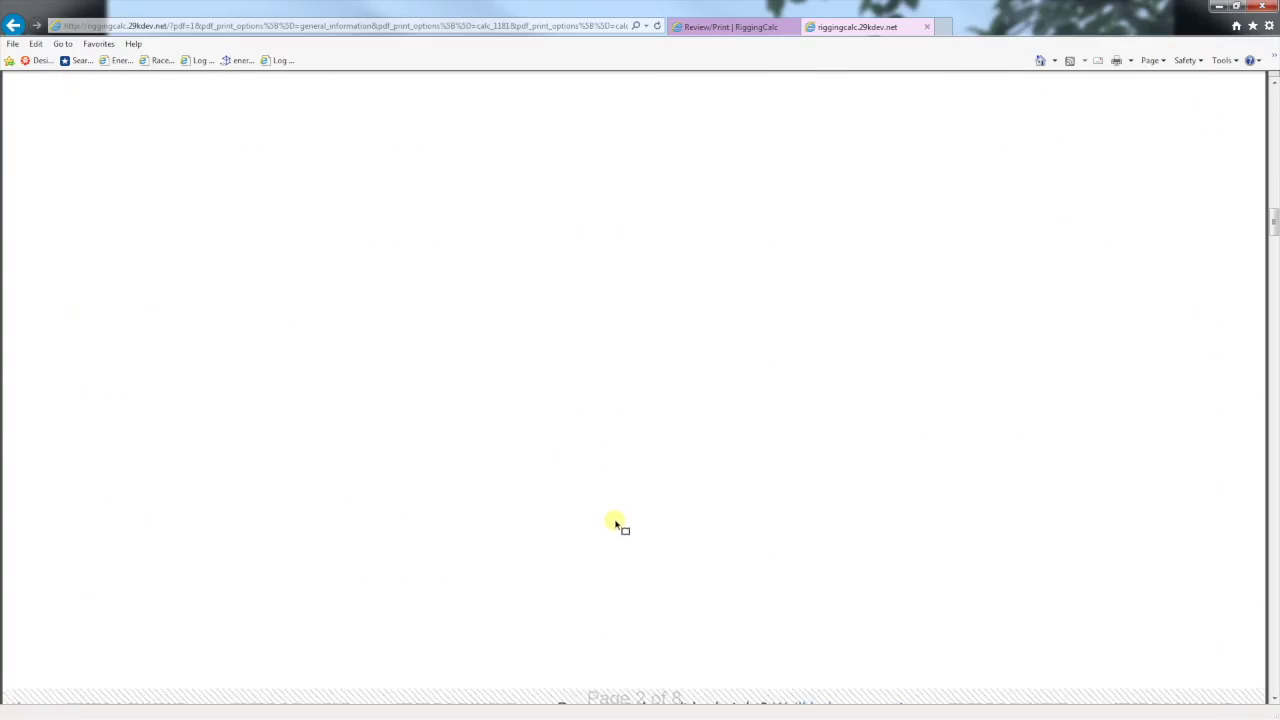
{"action": "scroll", "coordinate": [614, 522], "scroll_direction": "down", "scroll_amount": 5}
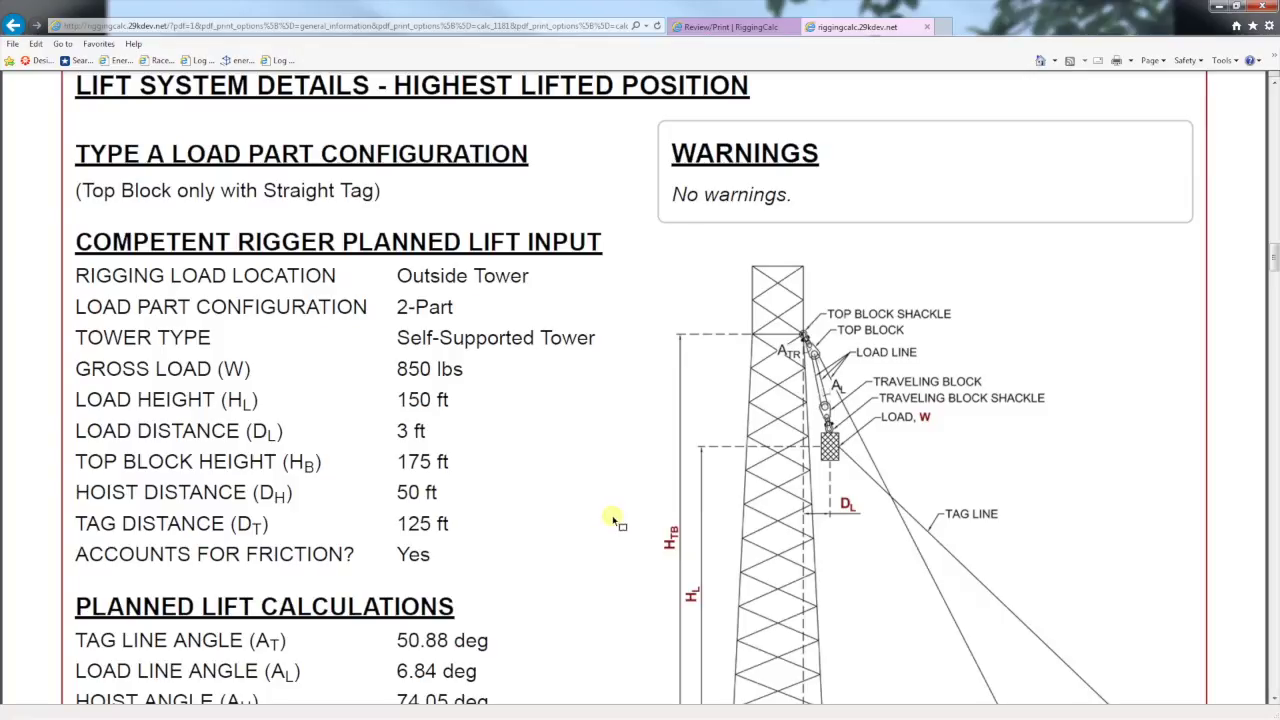
{"action": "scroll", "coordinate": [614, 520], "scroll_direction": "down", "scroll_amount": 15}
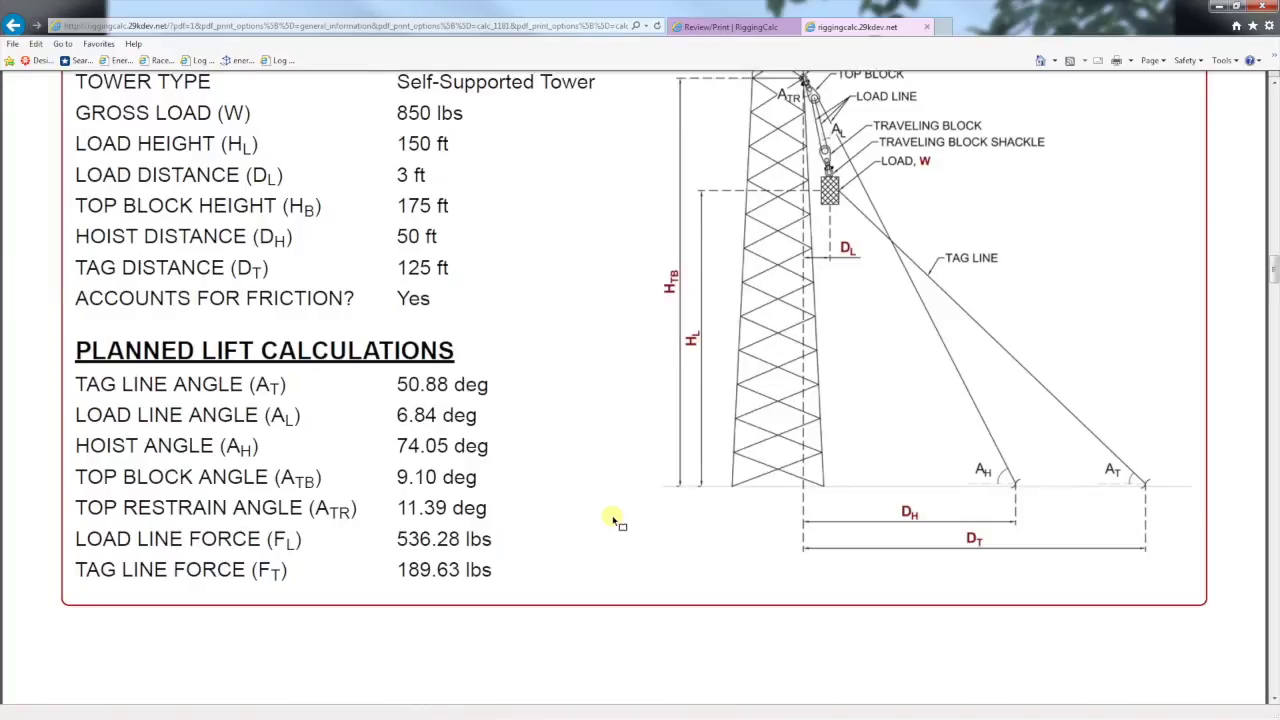
{"action": "scroll", "coordinate": [614, 520], "scroll_direction": "down", "scroll_amount": 20}
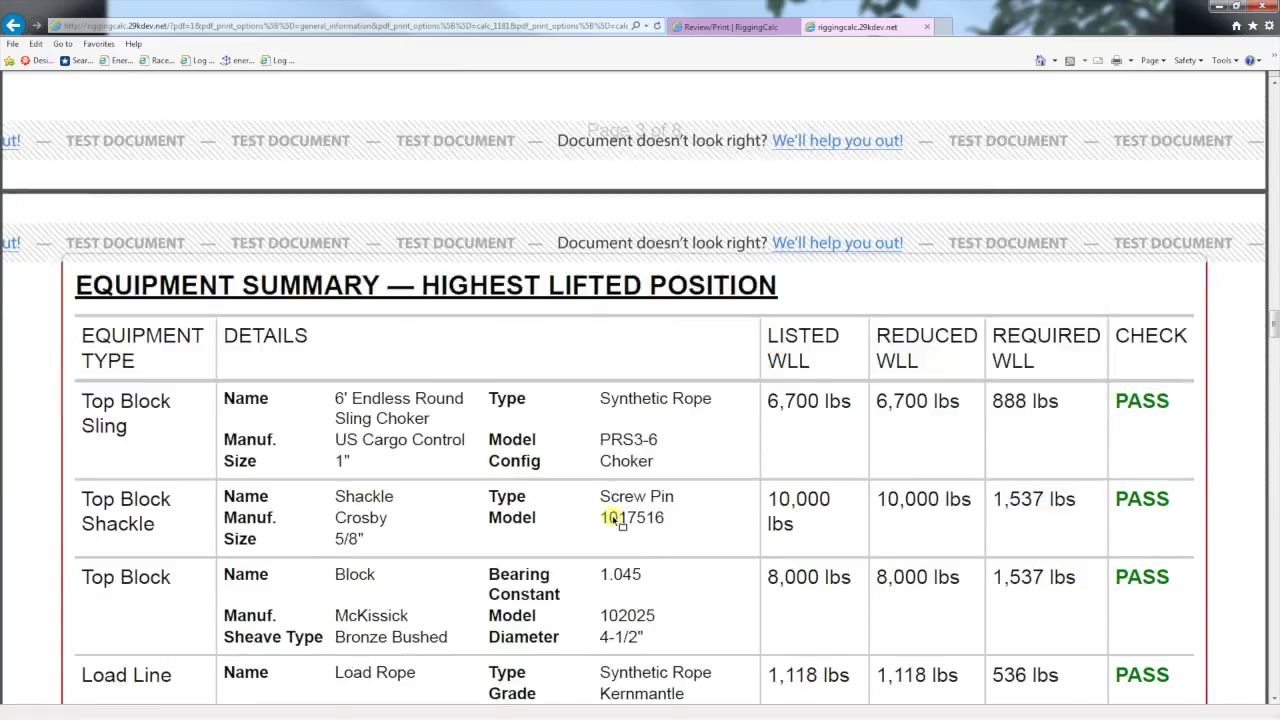
{"action": "scroll", "coordinate": [614, 520], "scroll_direction": "down", "scroll_amount": 20}
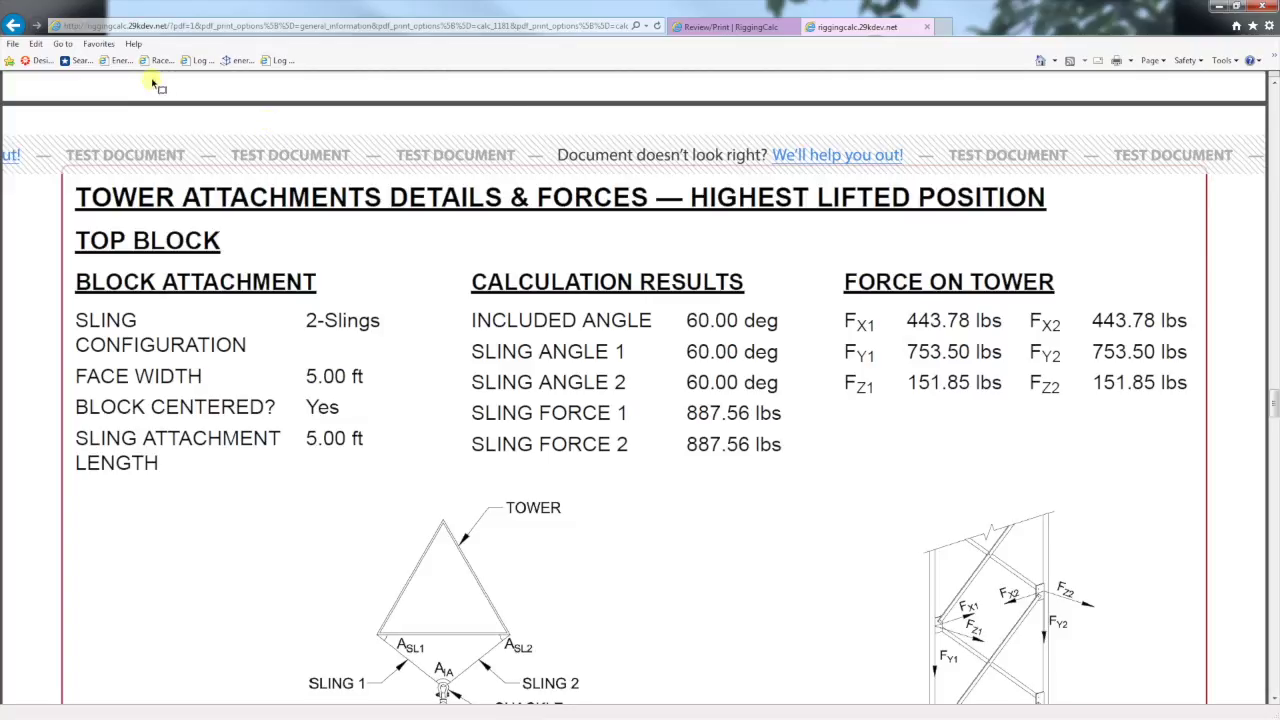
{"action": "left_click", "coordinate": [736, 28]}
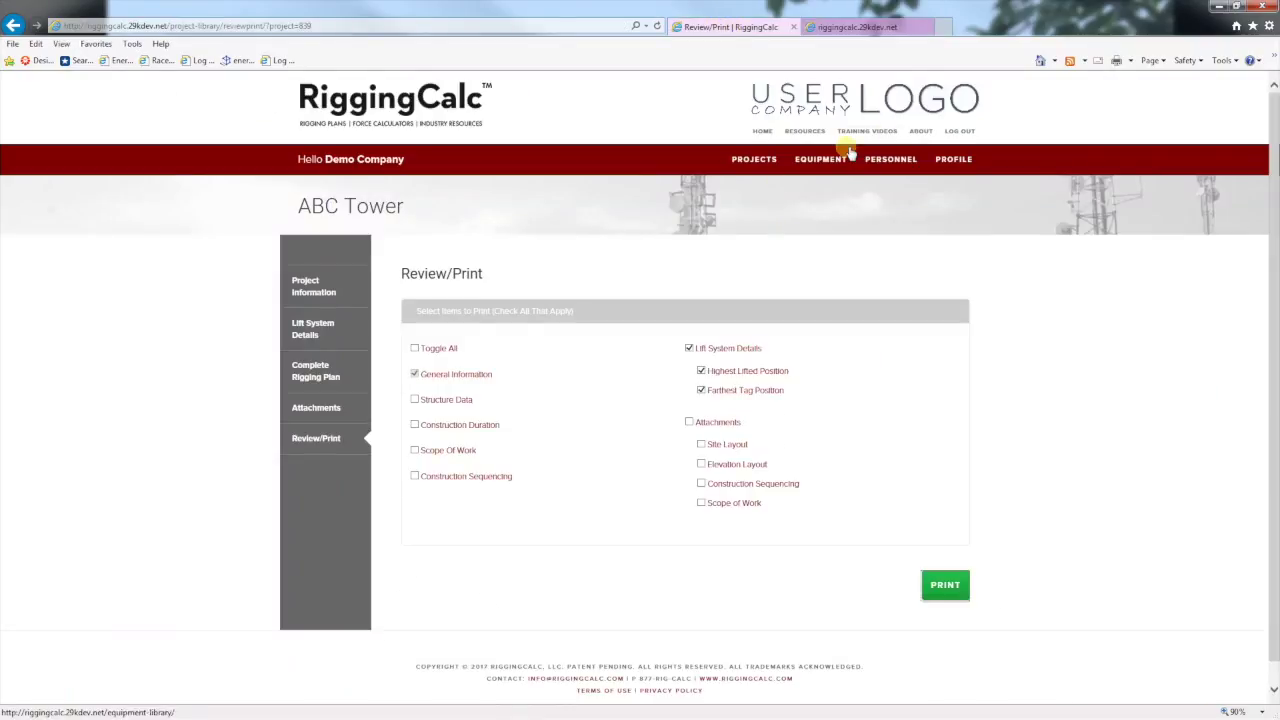